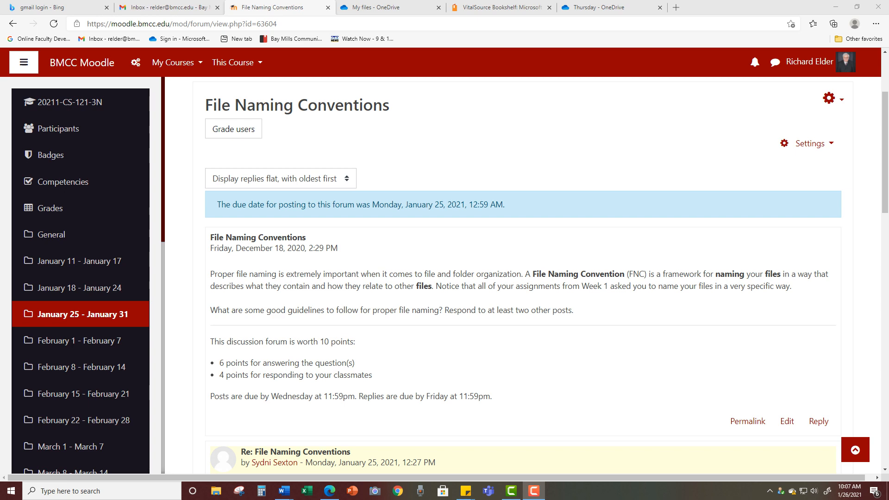
Switch to the OneDrive My files list and select re Word 1-1.docx and re Word 1-2.docx
key(ctrl+Tab)
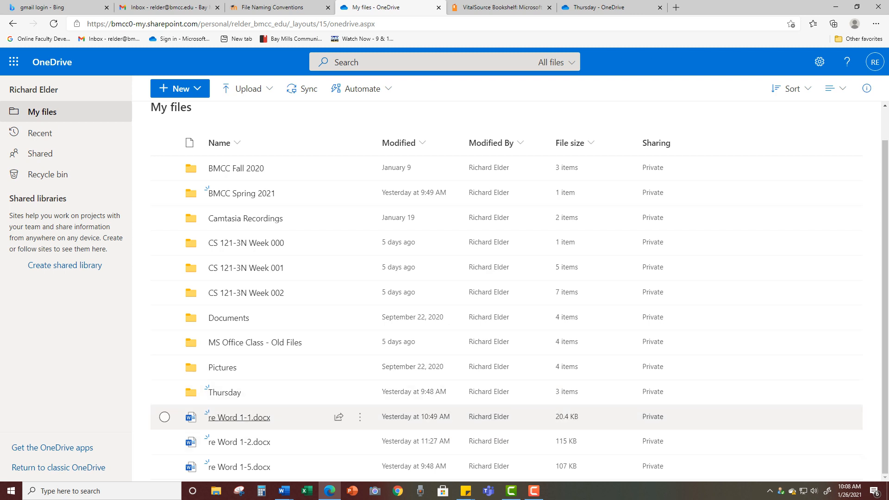
click(164, 417)
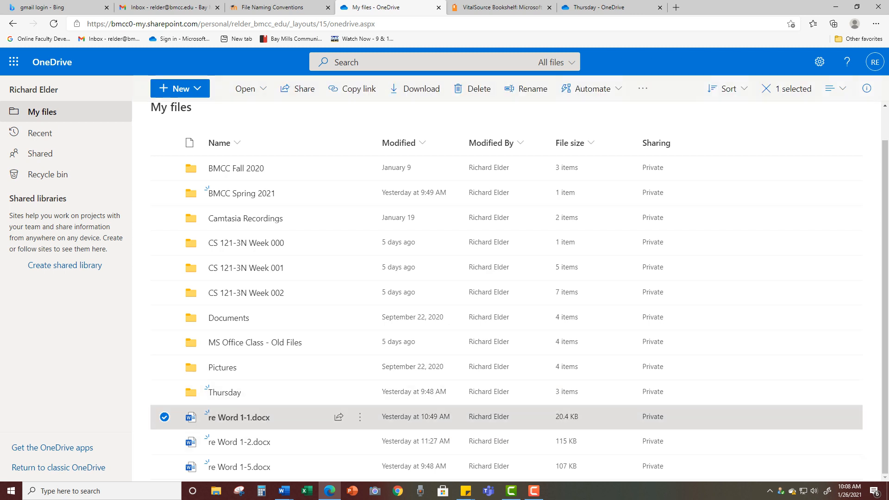
click(164, 442)
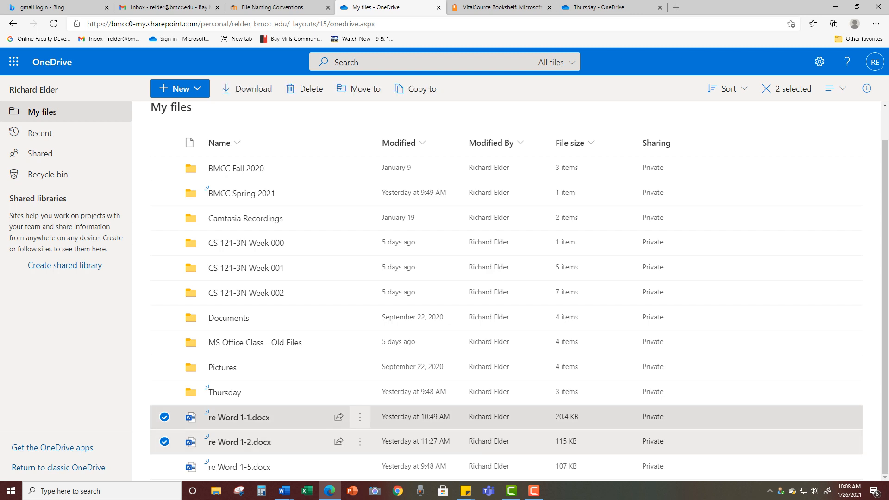
mouse_move(360, 416)
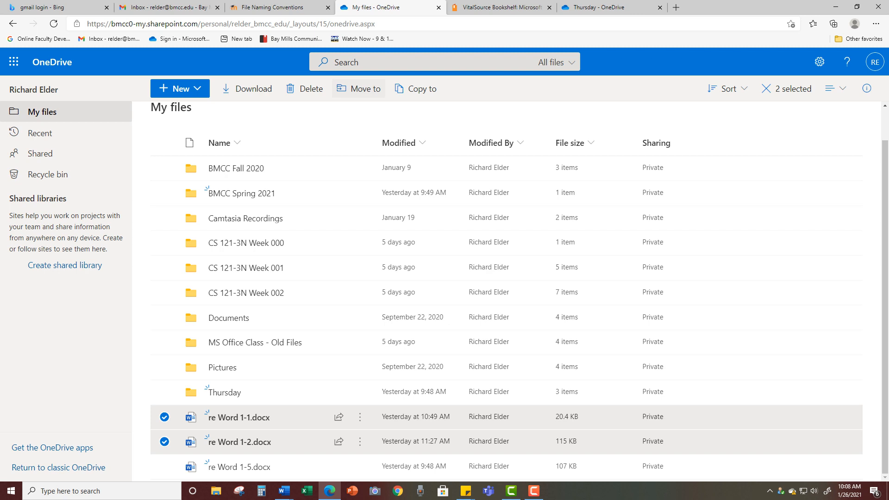
Try to move the two selected documents into a new folder named CS 121-3N Week 003, and review the move's progress details
click(359, 88)
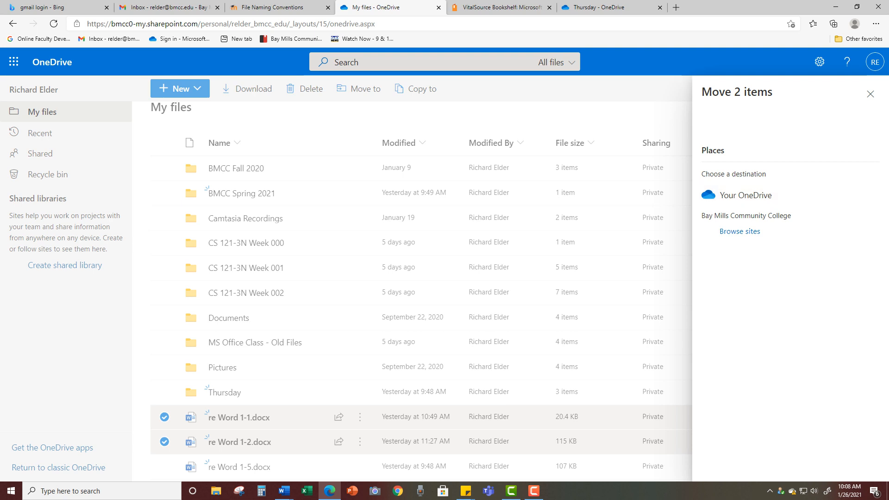
click(746, 196)
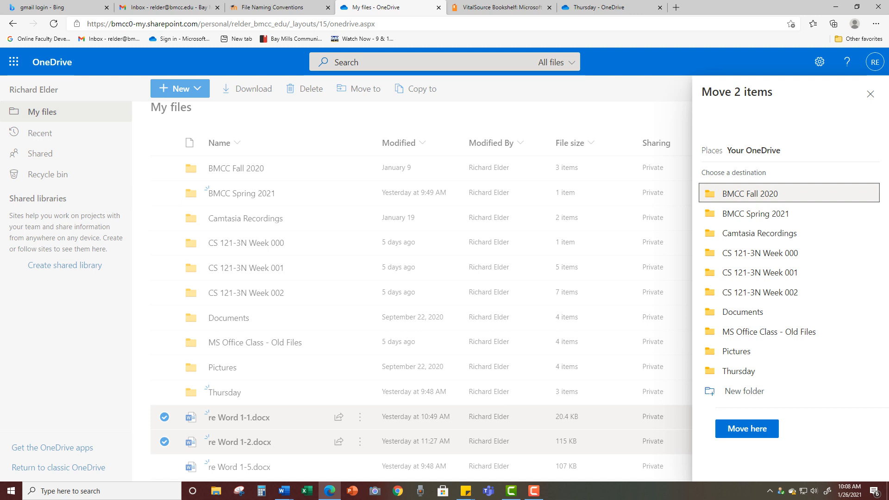
click(744, 391)
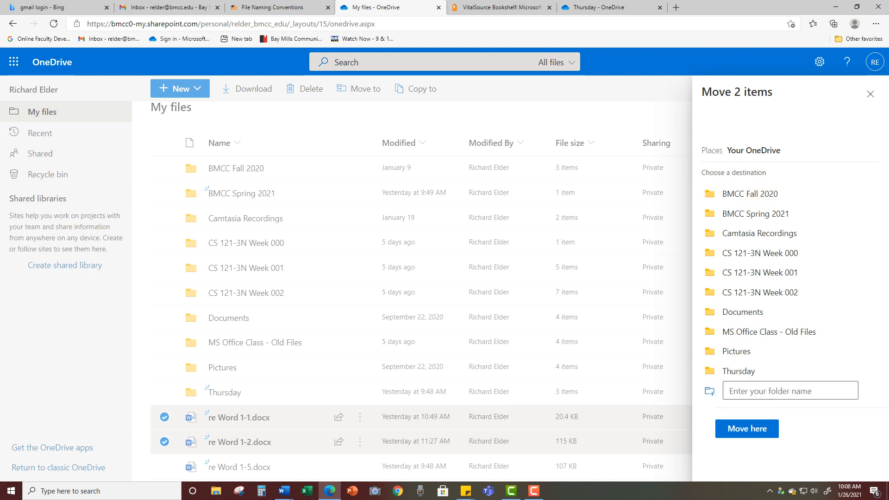
text(C)
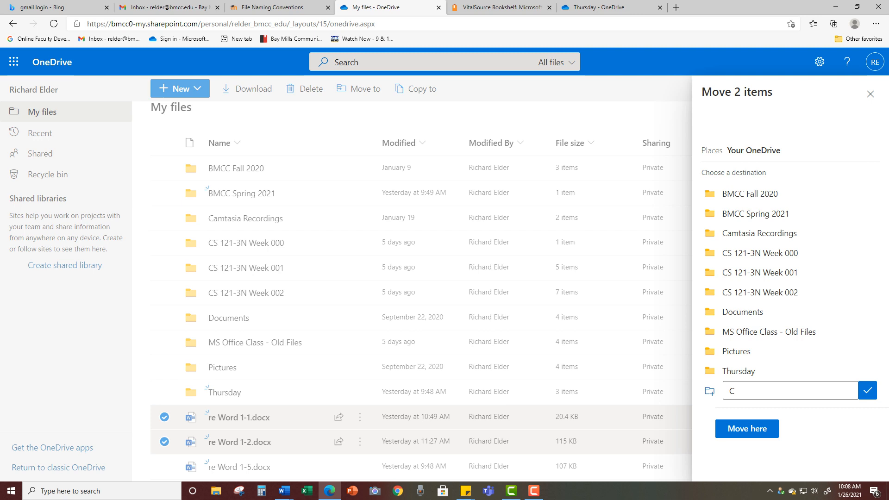
text(S 121-)
text(3N Week 003)
key(Return)
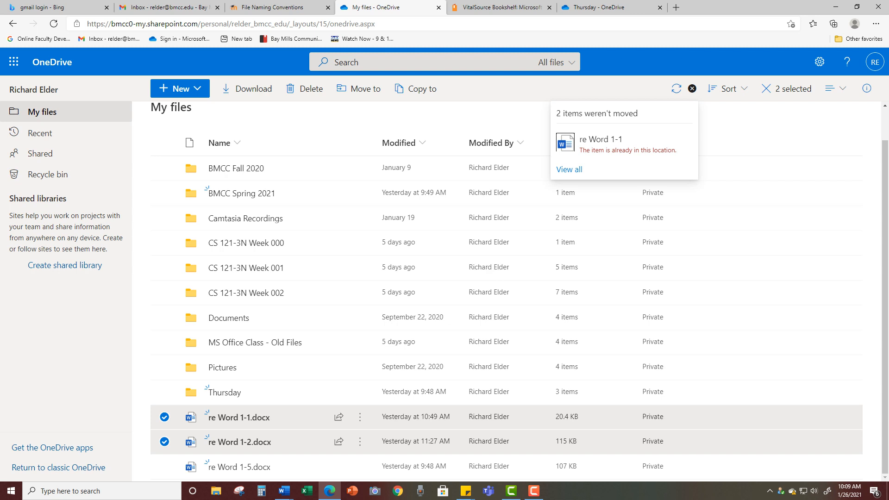
click(569, 169)
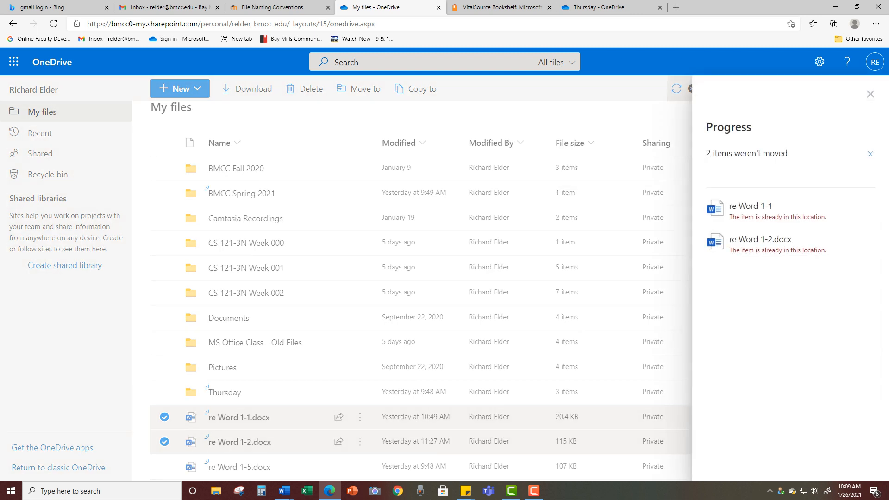
click(870, 94)
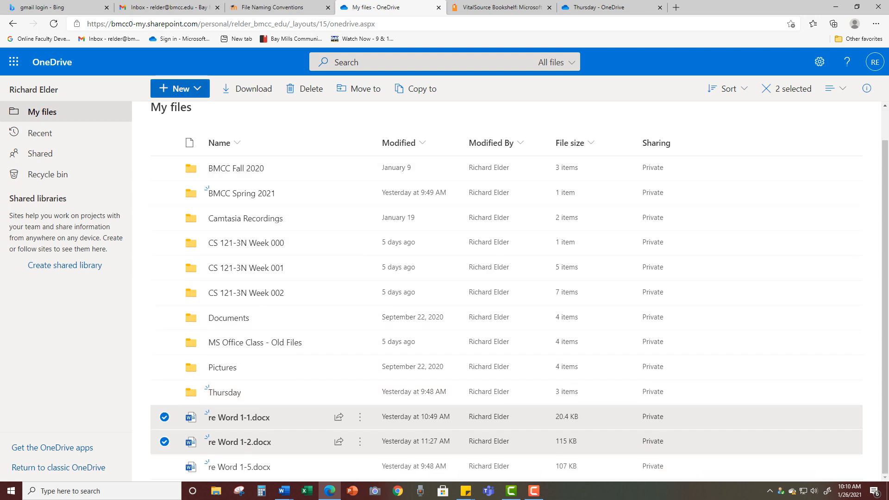
Create a folder named CS 121-3N Week 003 in My files
click(180, 88)
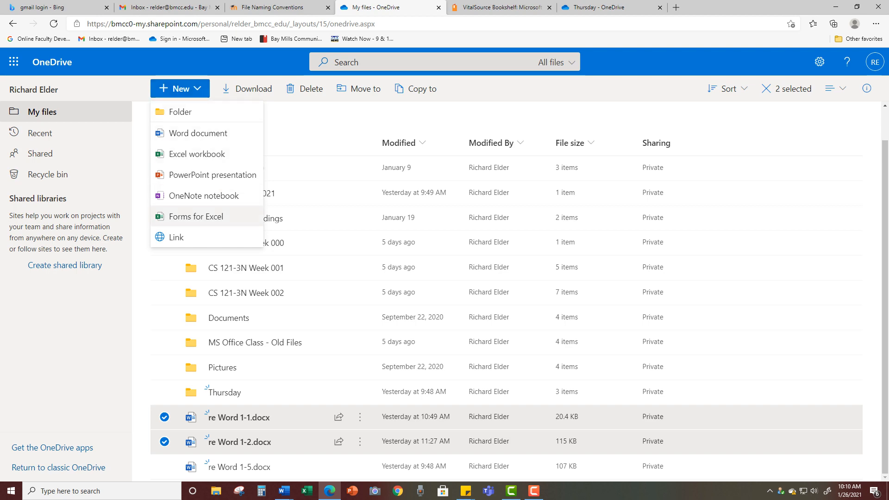
click(180, 111)
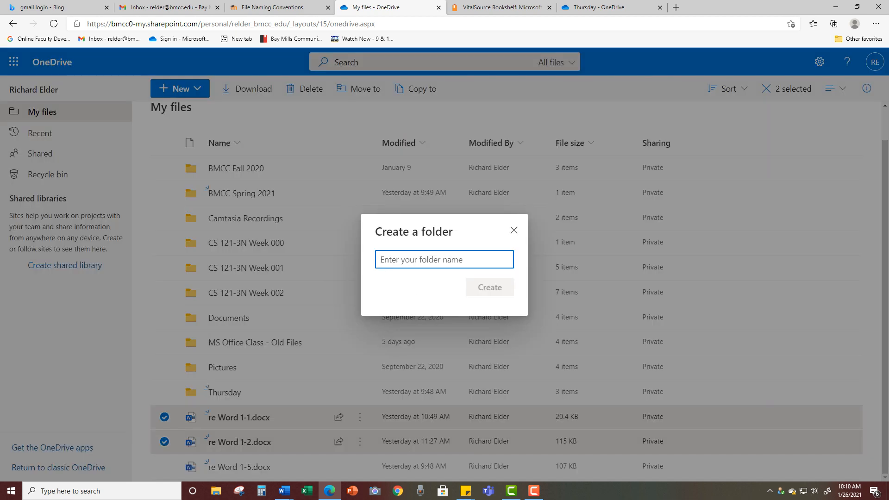
text(CS 121)
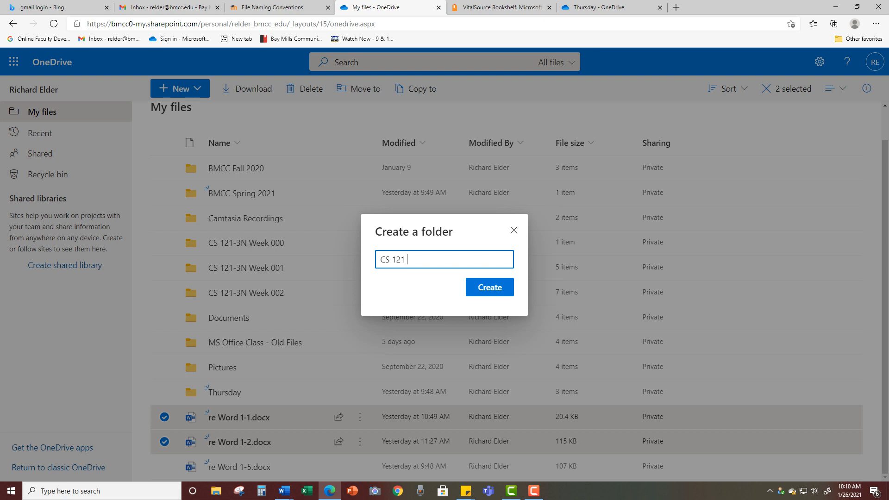
text(-3)
text(n)
text(N)
text( Weee)
text(k )
text(3)
key(BackSpace)
text(003)
click(508, 288)
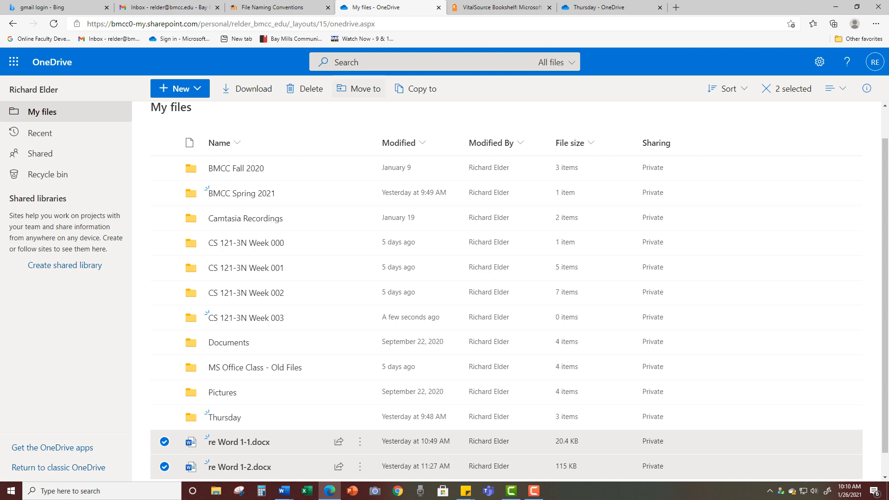
Move the two selected documents into the CS 121-3N Week 003 folder and check that folder's contents
click(359, 89)
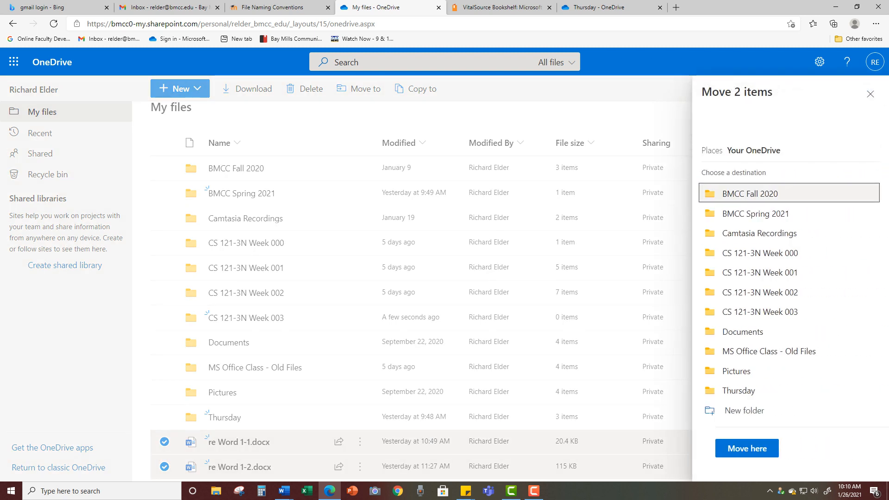
click(760, 312)
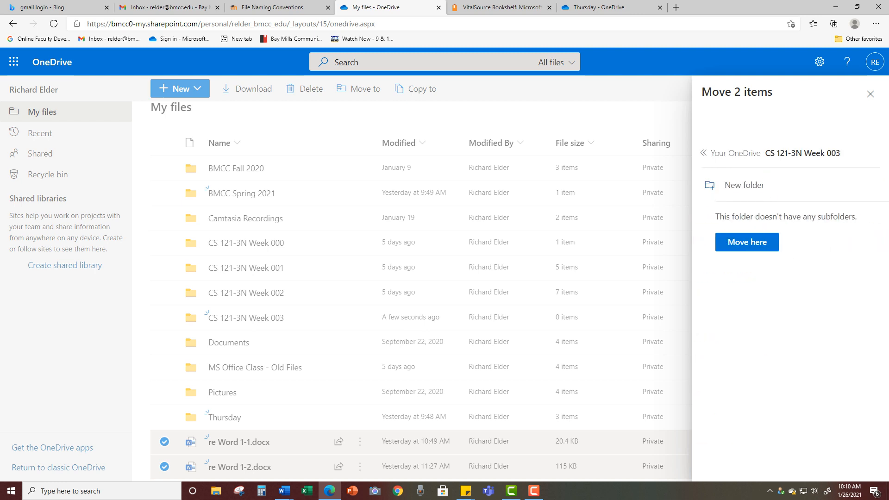
click(747, 241)
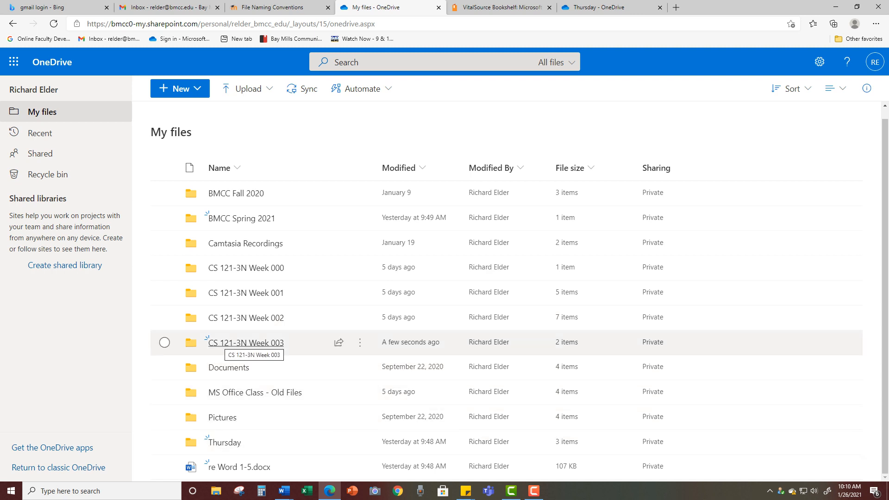
click(246, 343)
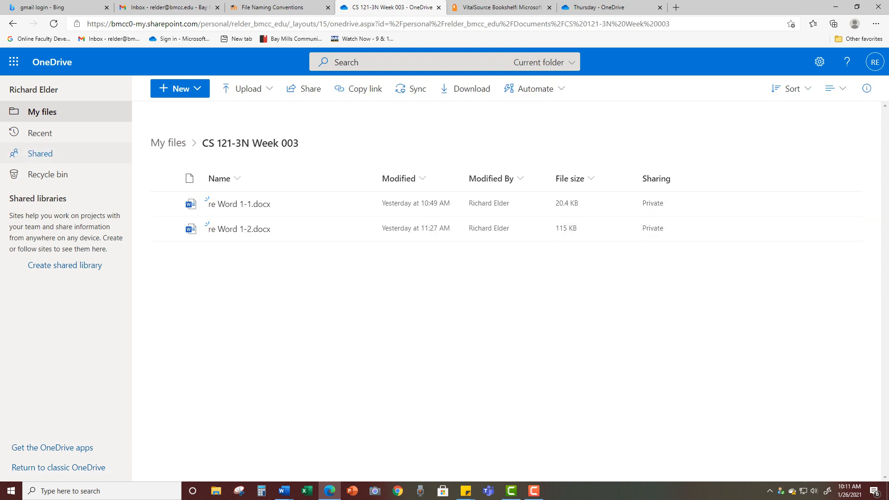
click(13, 23)
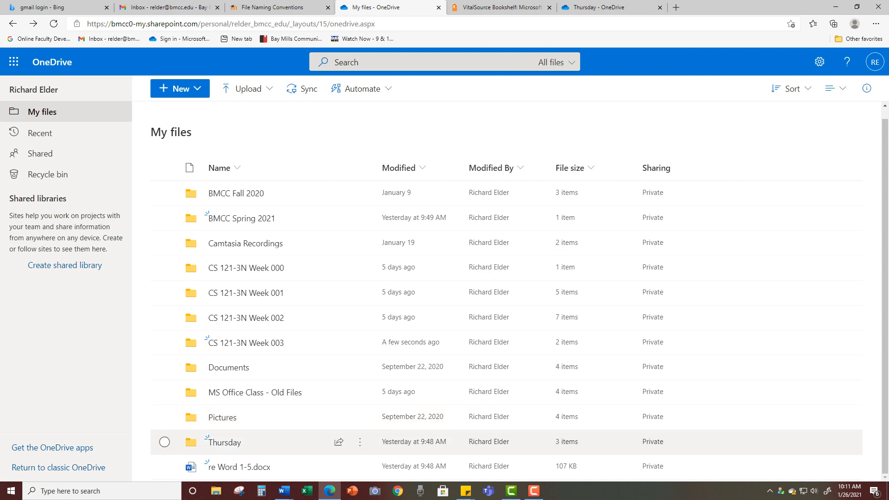
Move the Thursday folder into MS Office Class - Old Files and check the contents of CS 121-3N Week 003
click(164, 442)
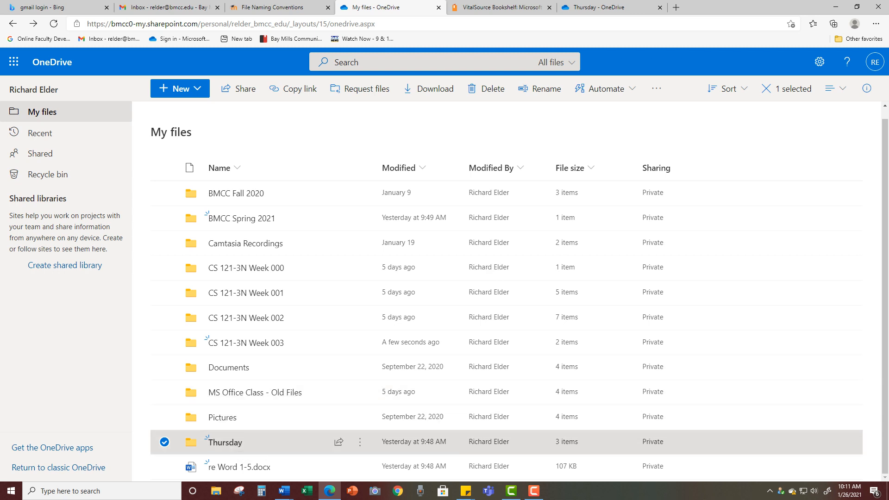
drag(241, 442, 252, 399)
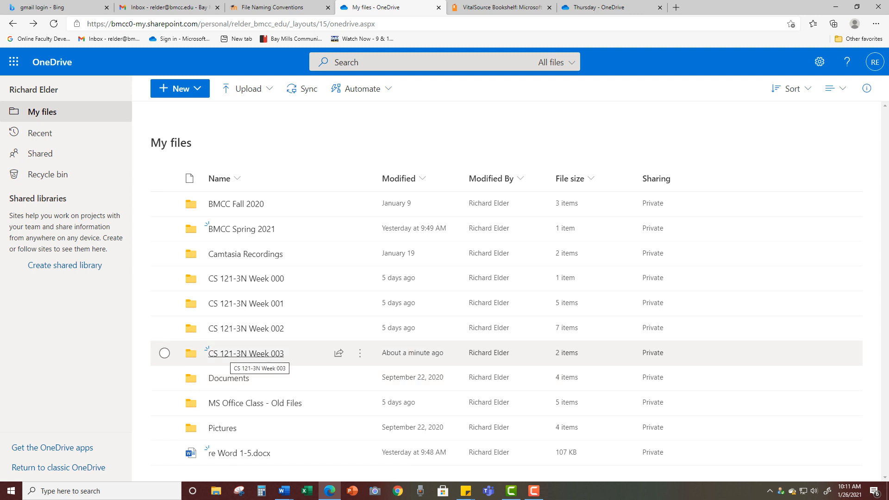
click(245, 353)
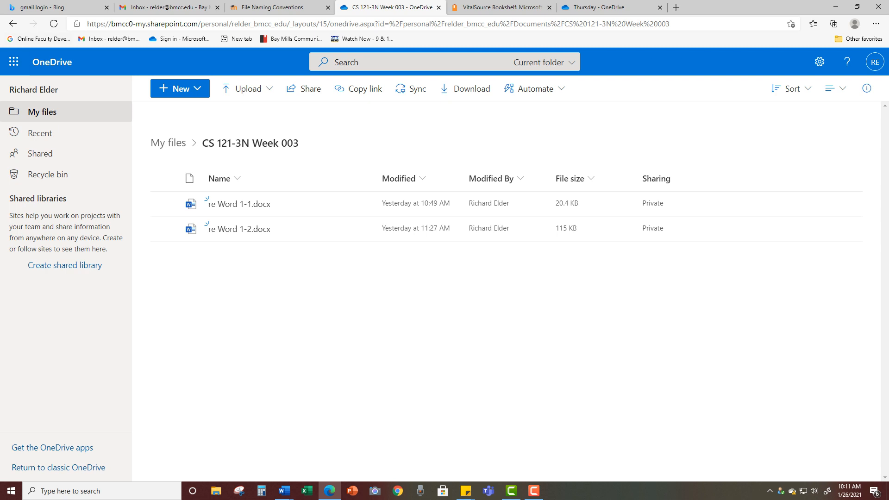
click(12, 23)
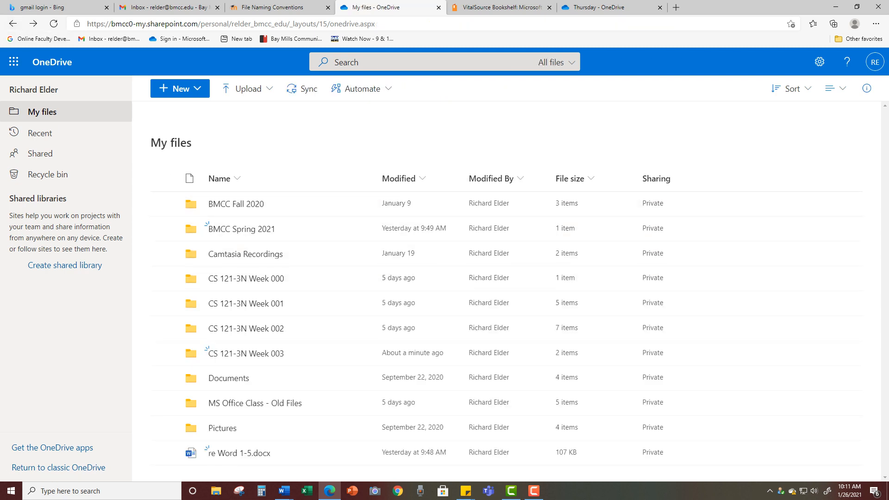
Download re Word 1-3.docx from the Thursday folder of the other OneDrive account and open the downloaded copy in Word
click(599, 7)
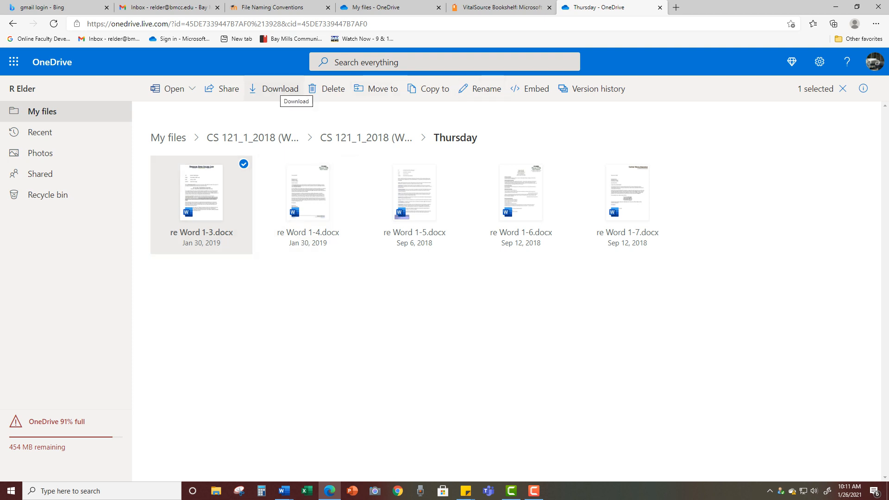
click(273, 89)
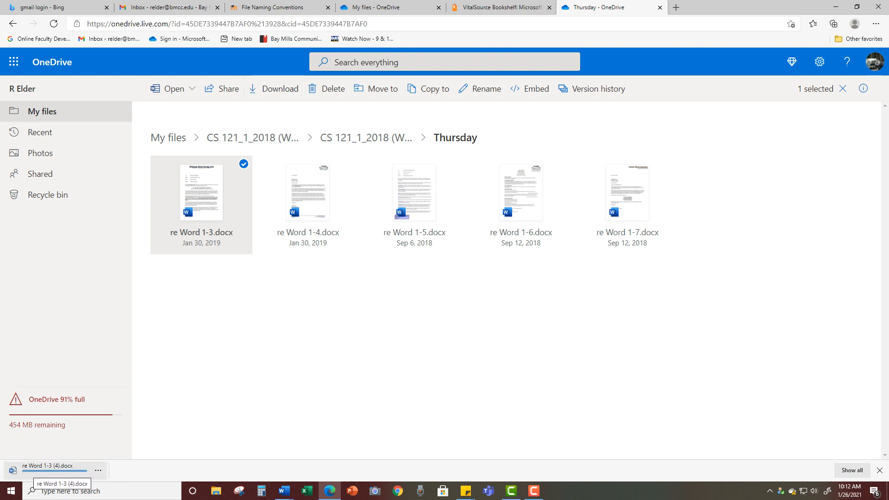
click(34, 471)
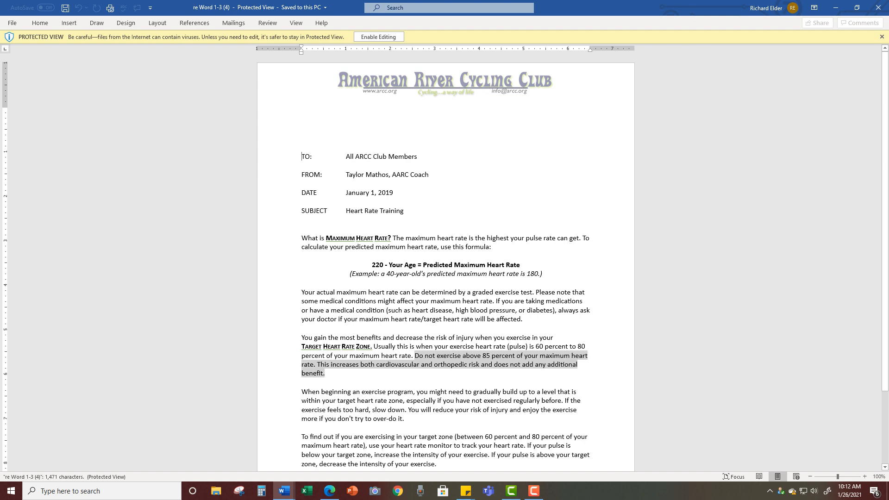
Enable editing of the memo and add the reference initials re below its last paragraph
click(378, 37)
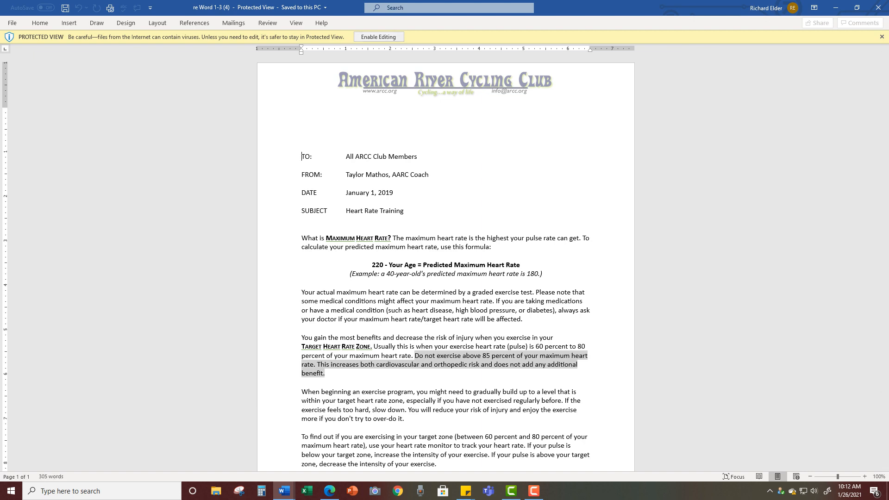
key(ctrl+End)
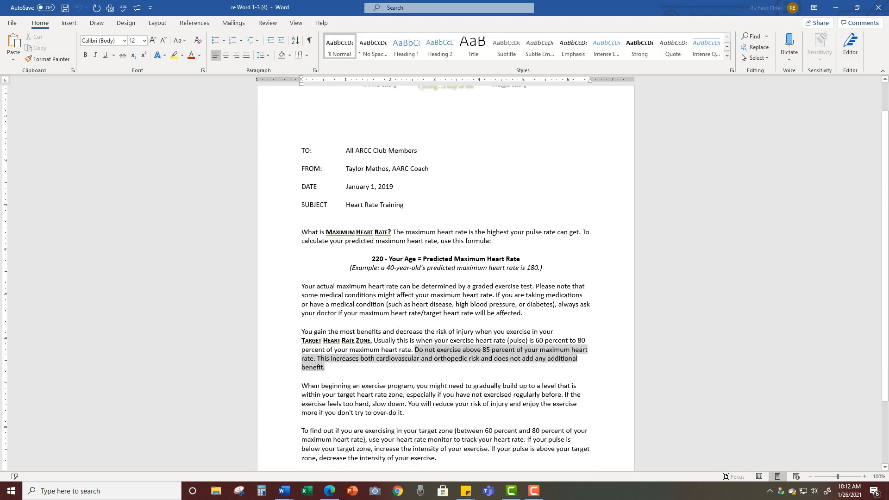
text(re)
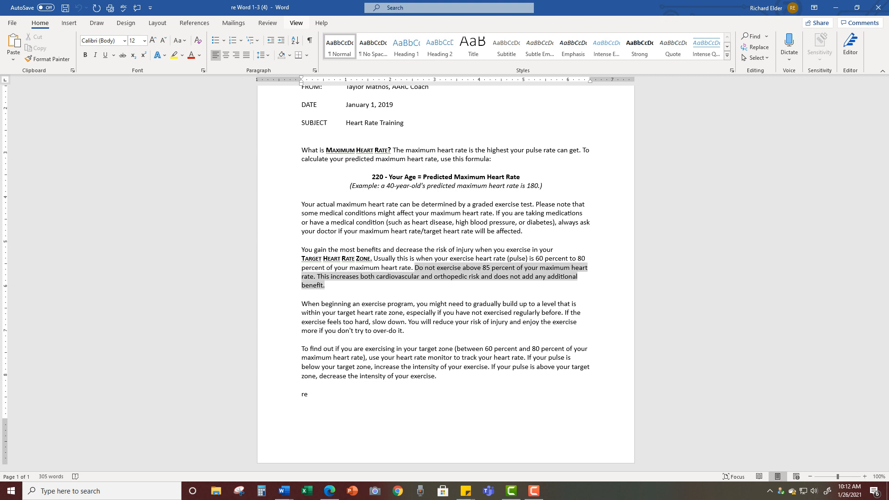
Show the memo in Immersive Reader and set its page color to Inverse
click(296, 22)
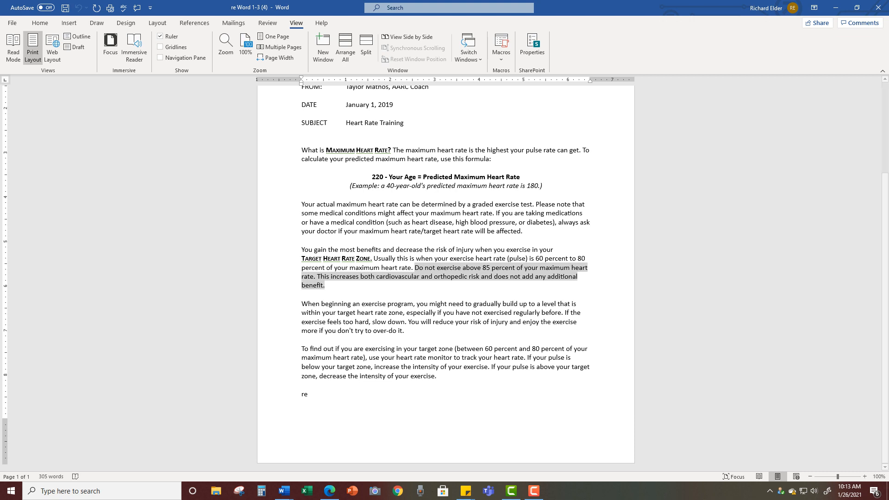
click(134, 46)
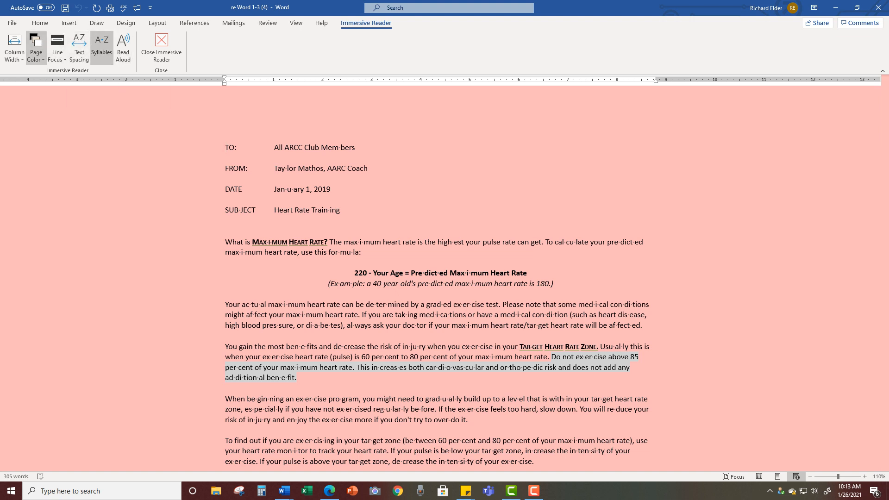
click(36, 51)
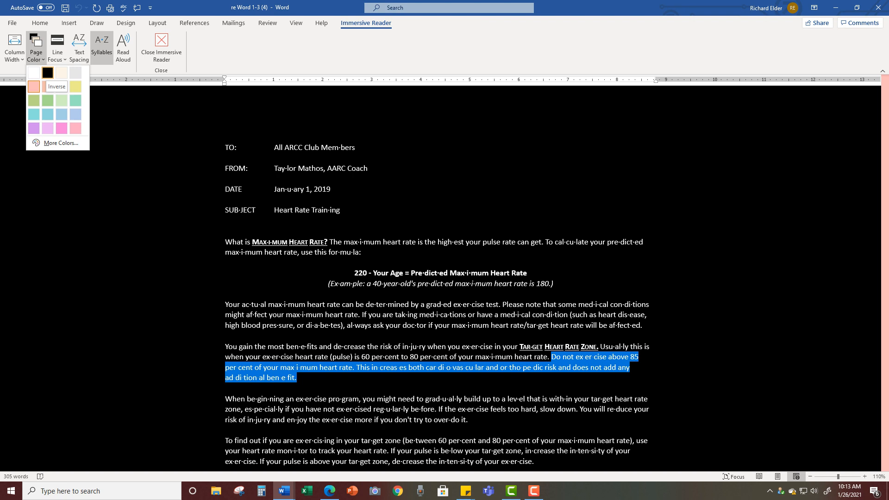
click(47, 72)
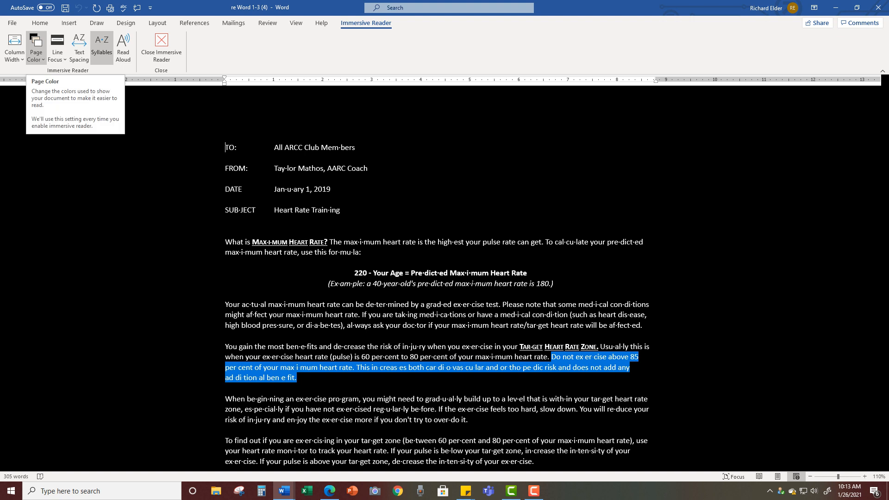
Set the Immersive Reader page color to black and turn on Text Spacing for the memo
click(36, 48)
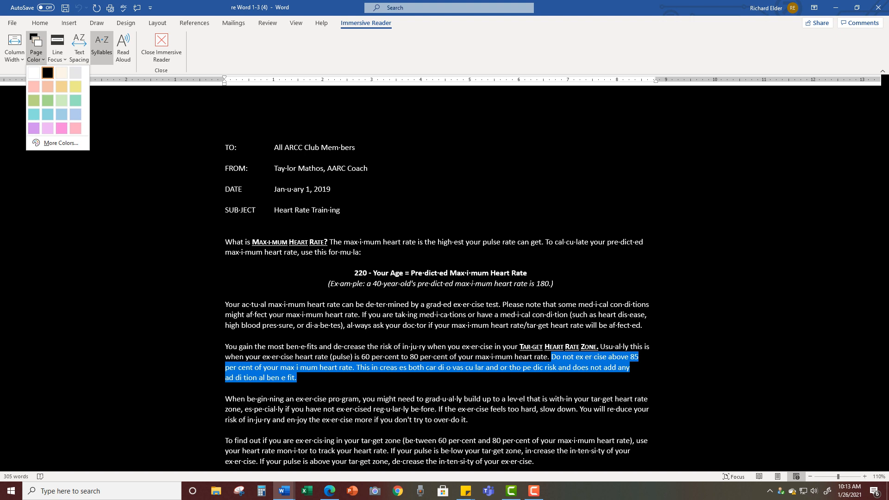
click(48, 72)
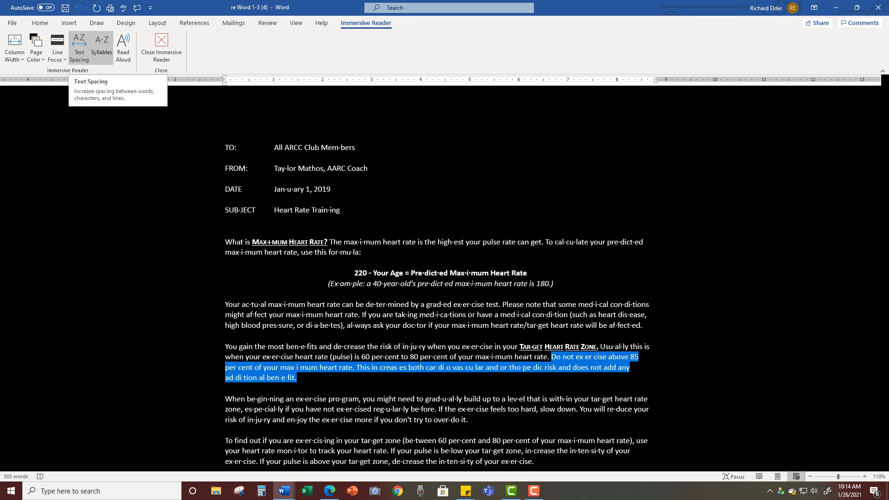
click(79, 46)
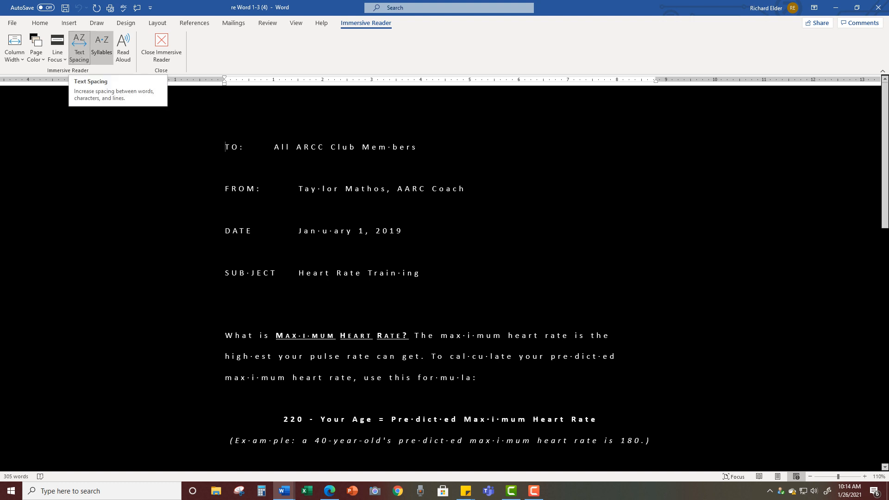
click(80, 45)
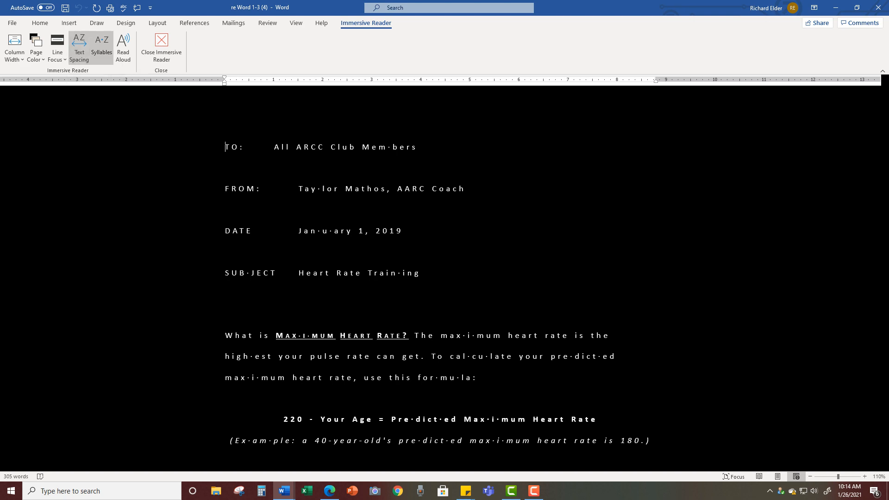
click(79, 46)
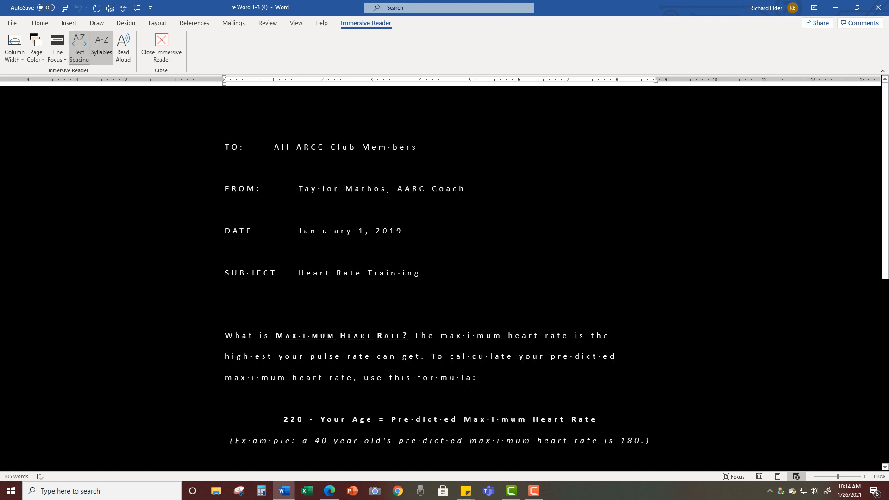
click(79, 45)
click(79, 46)
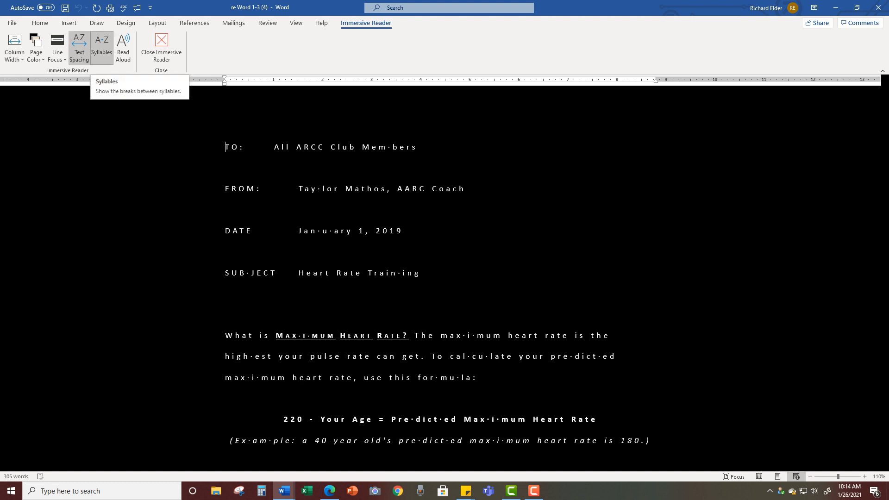
Turn the memo's syllable breaks off and back on
click(102, 46)
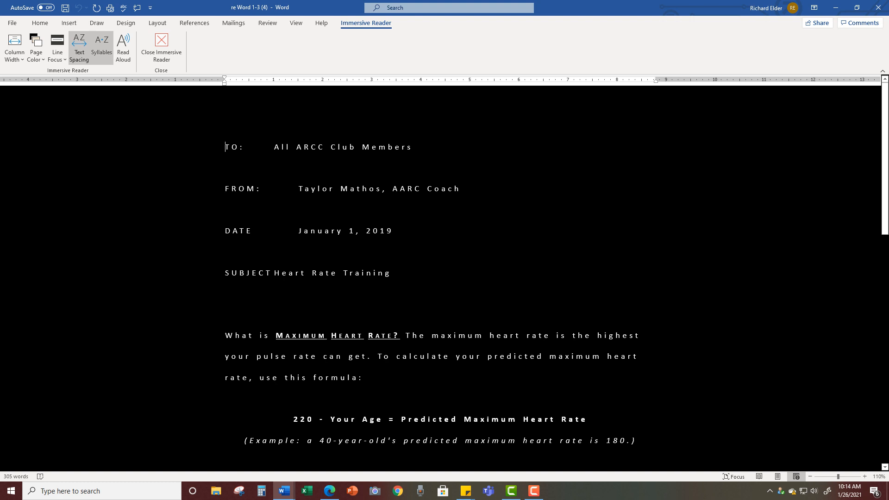
click(101, 46)
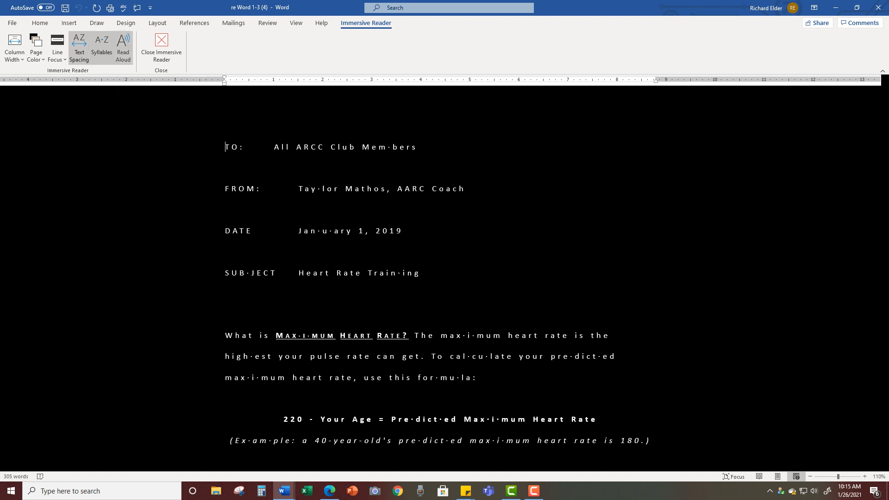
Read the memo aloud, raise the reading speed well above the middle setting, and pause after the paragraph introducing the formula
click(123, 49)
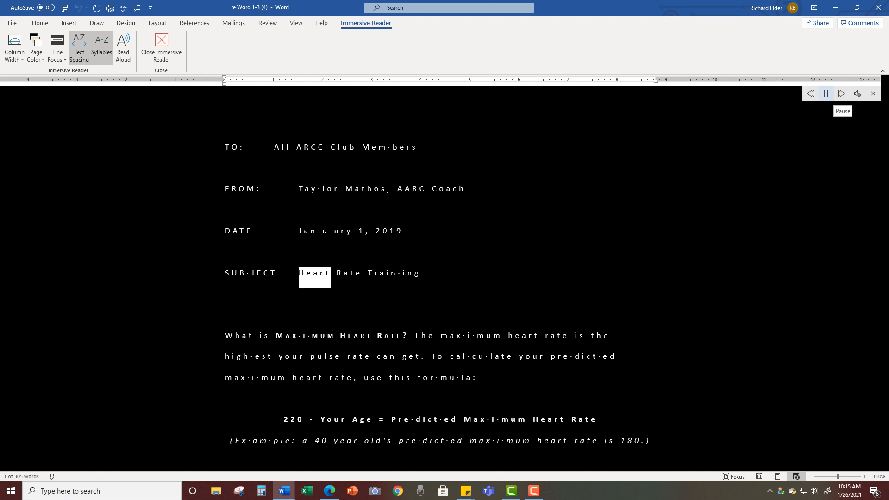
click(825, 93)
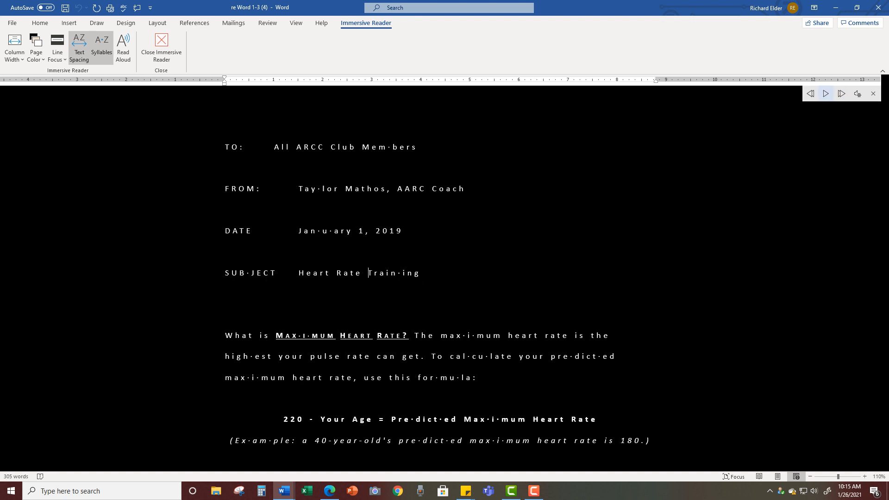
click(858, 93)
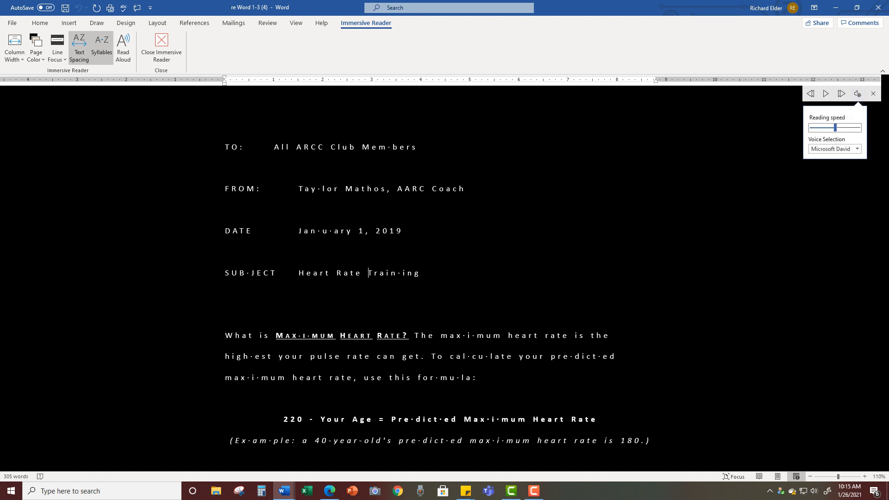
drag(835, 127, 854, 128)
click(825, 93)
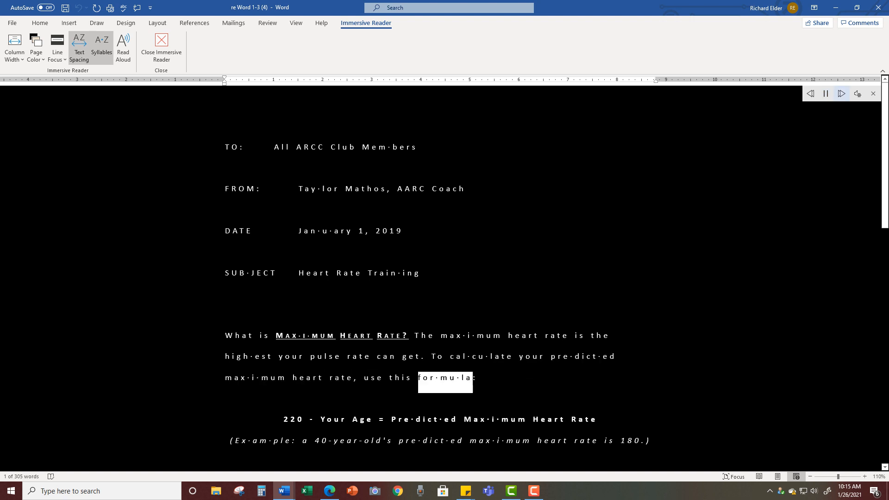
click(825, 93)
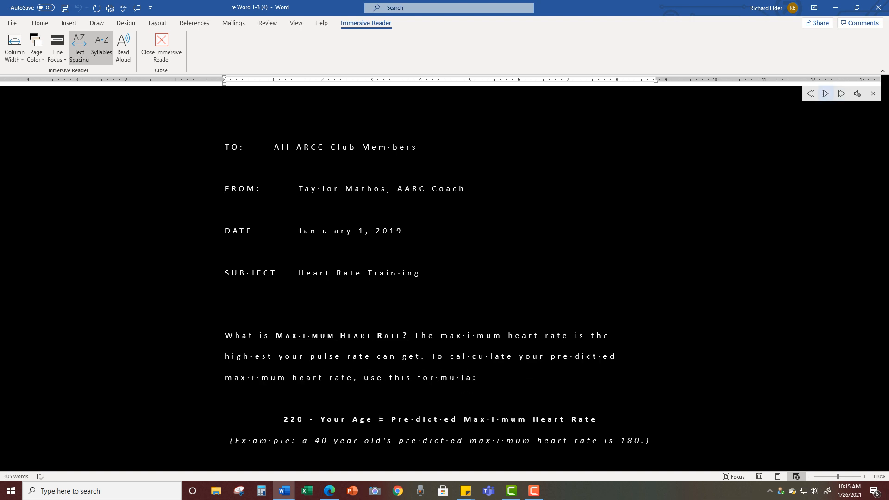
Skip backward and forward through the memo's paragraphs in Read Aloud, continuing to the paragraph about the Target Heart Rate Zone
click(841, 94)
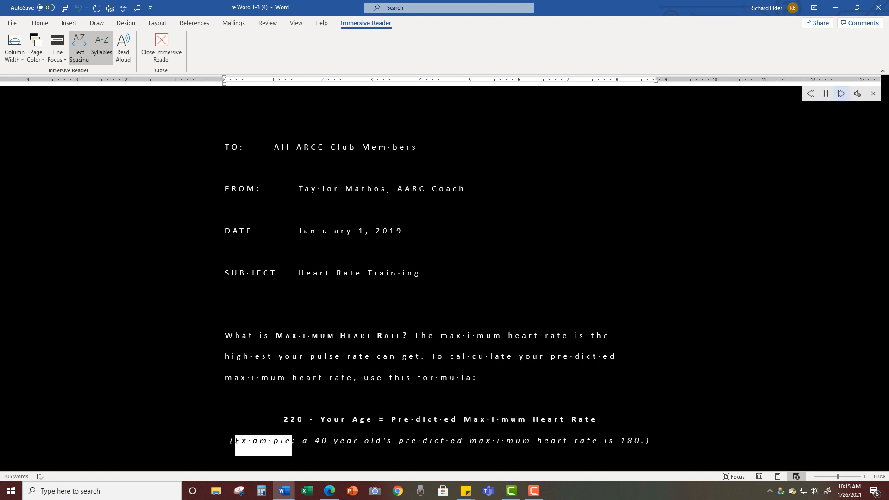
click(825, 94)
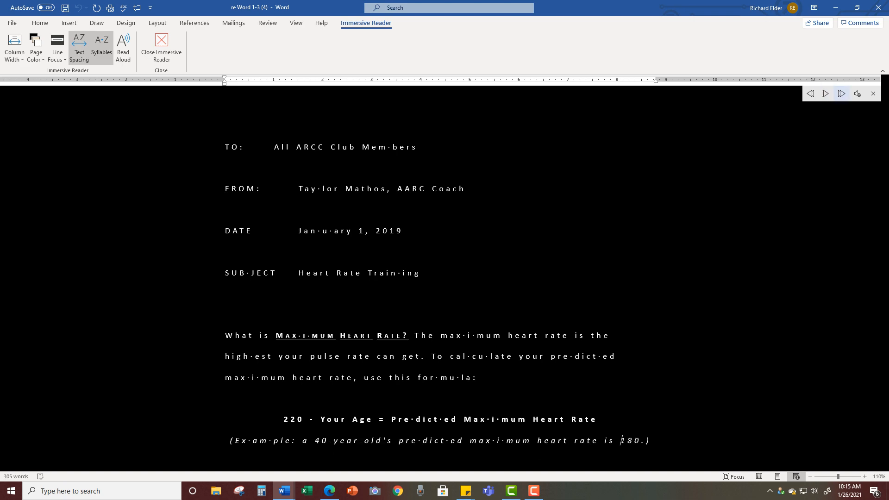
click(810, 94)
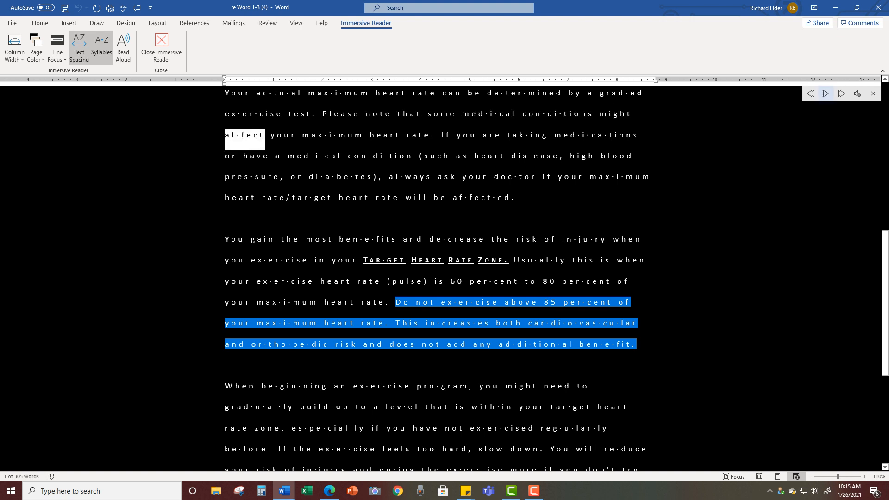
click(825, 93)
click(841, 93)
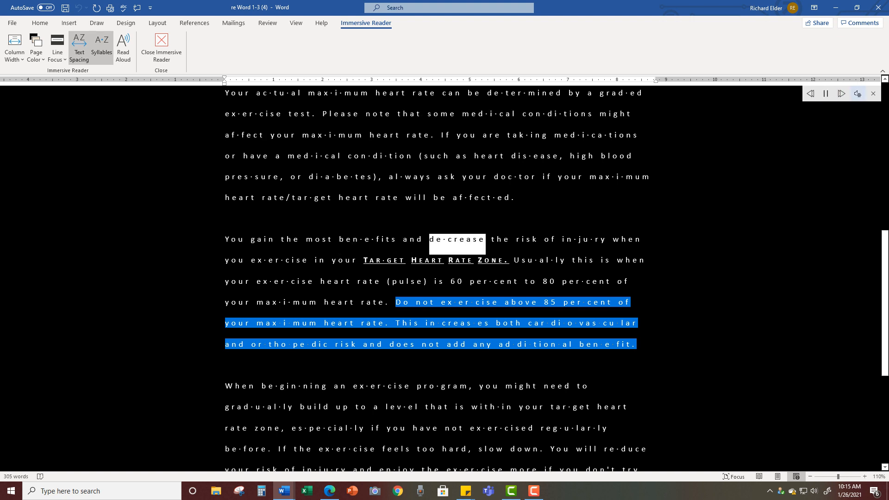
Slow the Read Aloud reading speed to slightly below the middle setting
click(858, 94)
drag(854, 128, 828, 127)
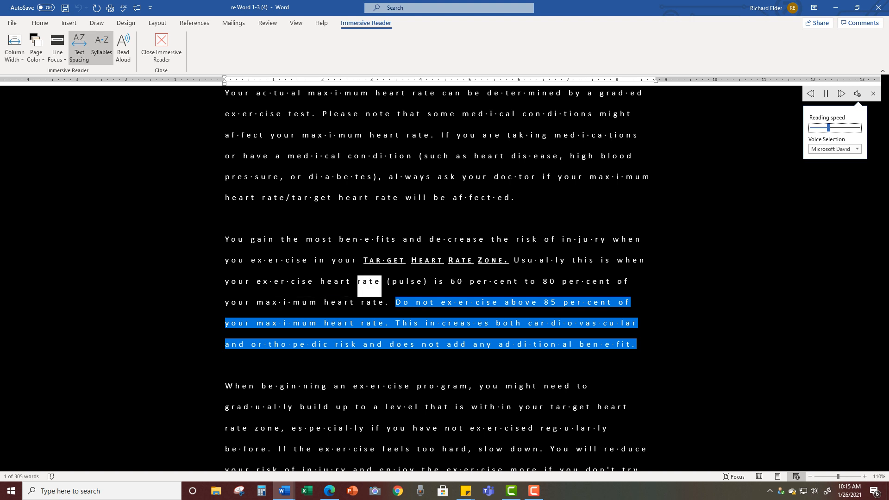
drag(828, 127, 832, 128)
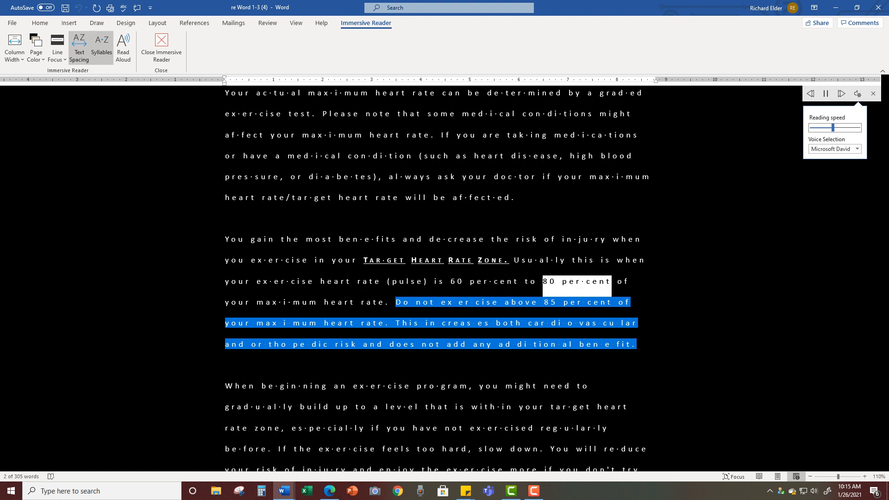
key(Left)
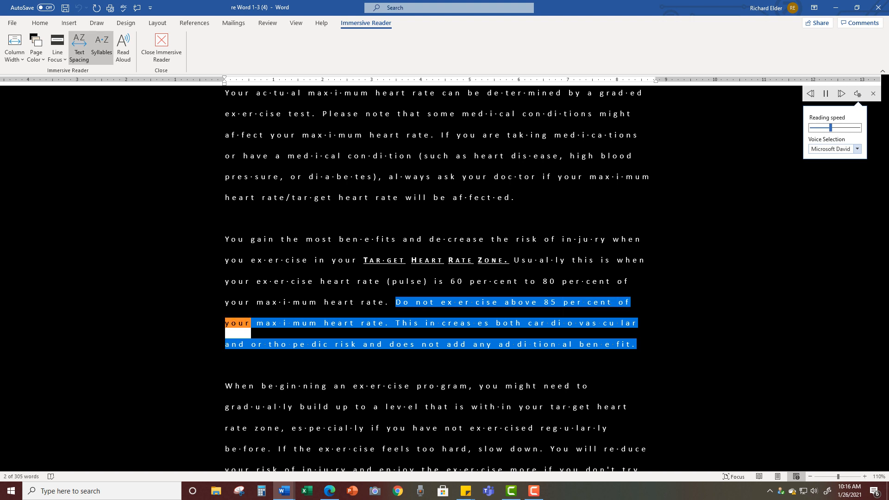
Try the Microsoft Zira and Microsoft Mark reading voices, and keep Microsoft Zira selected
click(857, 149)
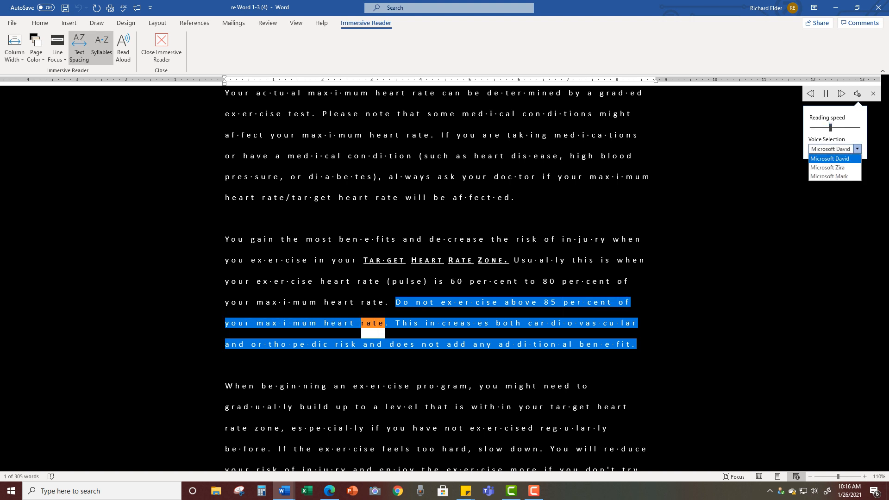
click(827, 168)
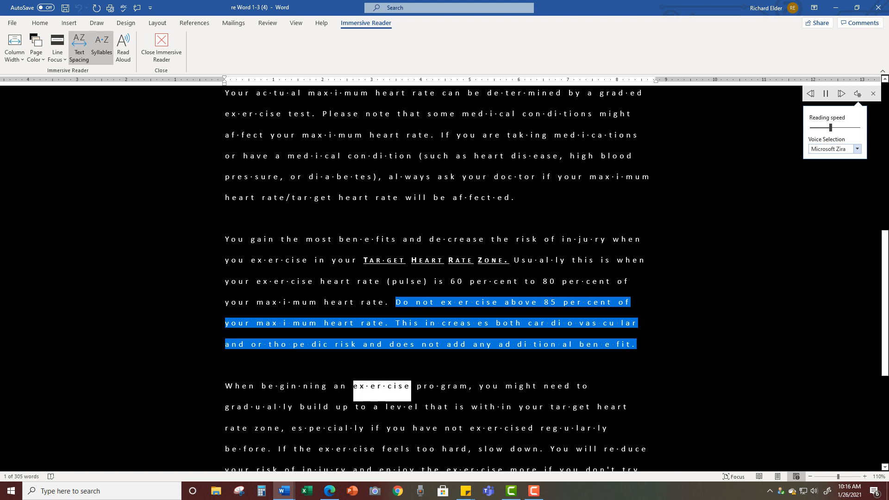
click(857, 149)
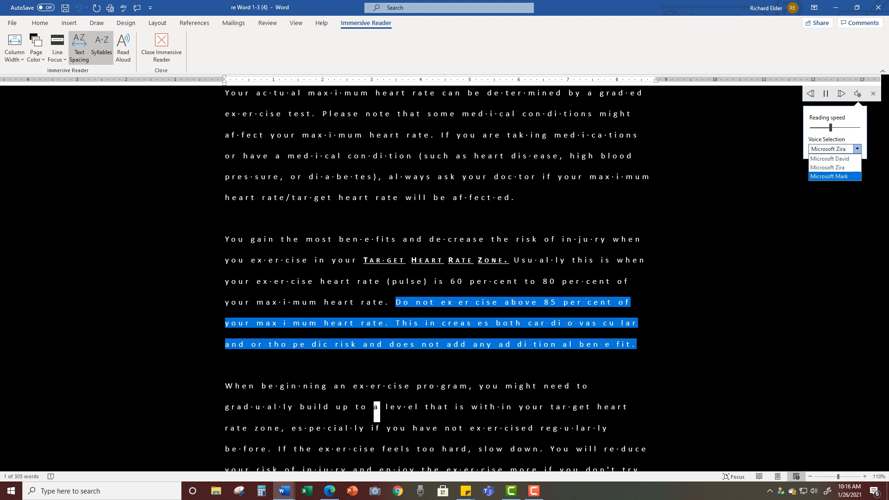
click(834, 176)
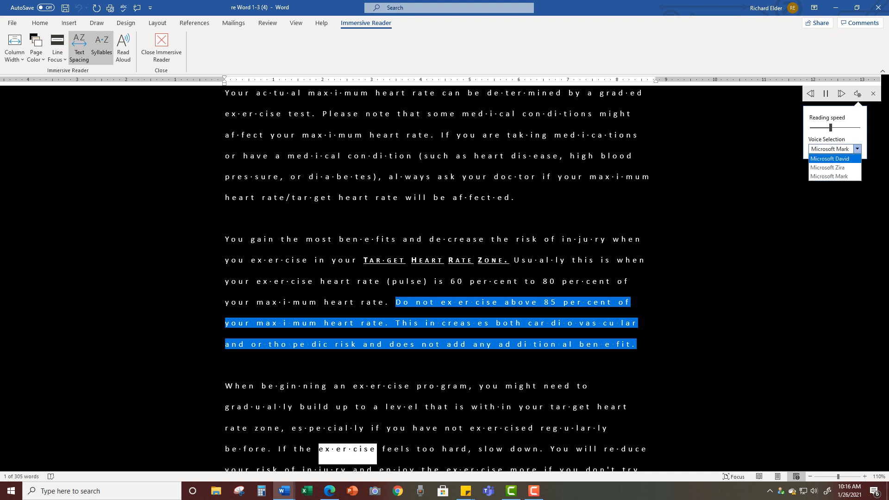
click(834, 168)
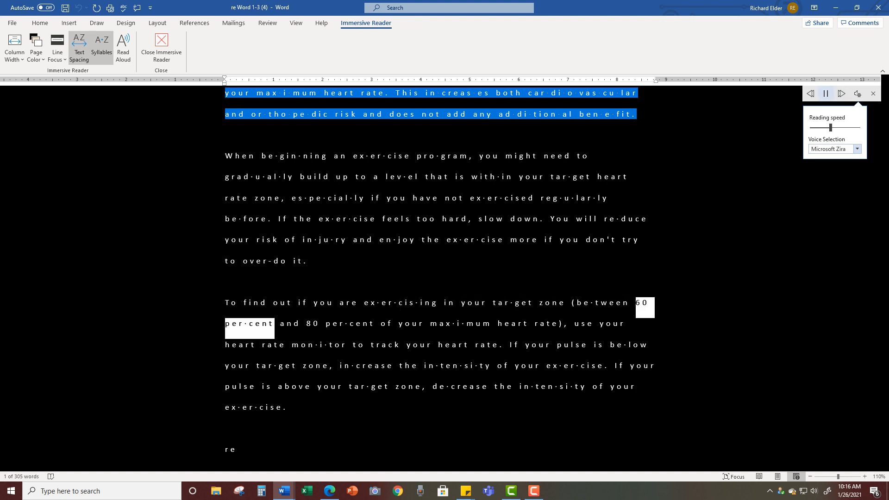
Pause the reading and close Immersive Reader to return to the normal page layout
key(ctrl+space)
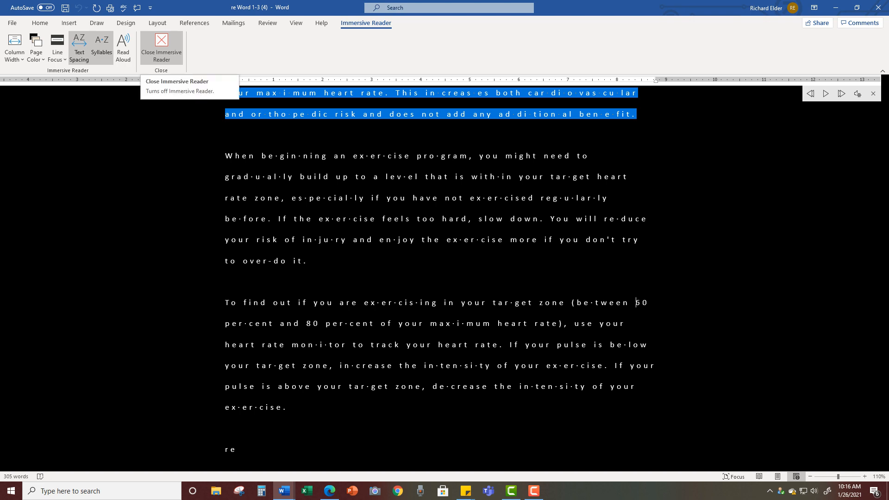
click(161, 46)
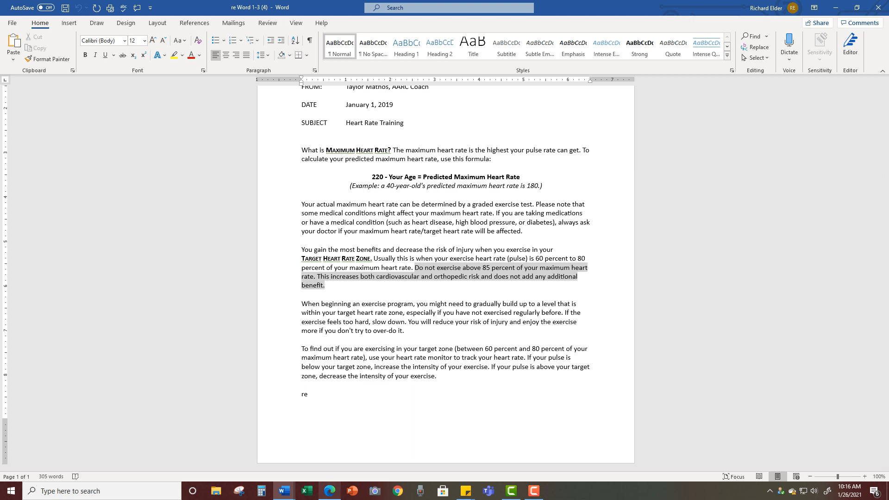
Switch to the open document re Word 1-5 and zoom it to 140%
click(284, 491)
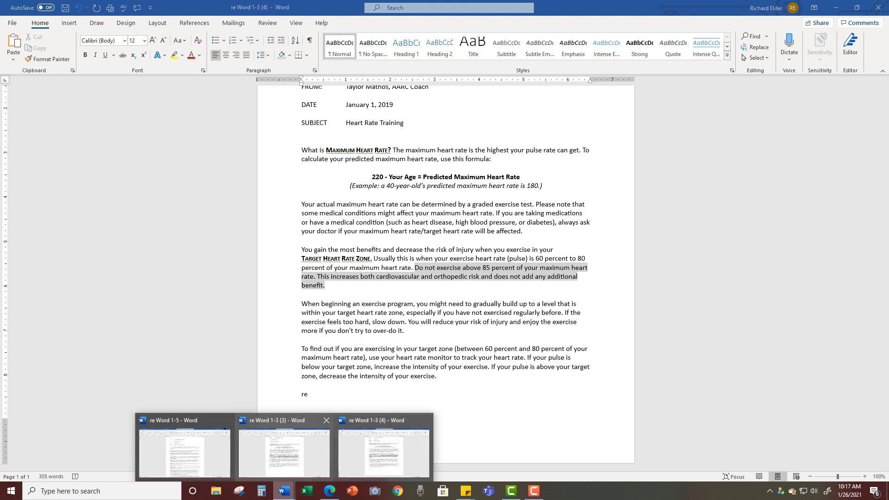
click(184, 451)
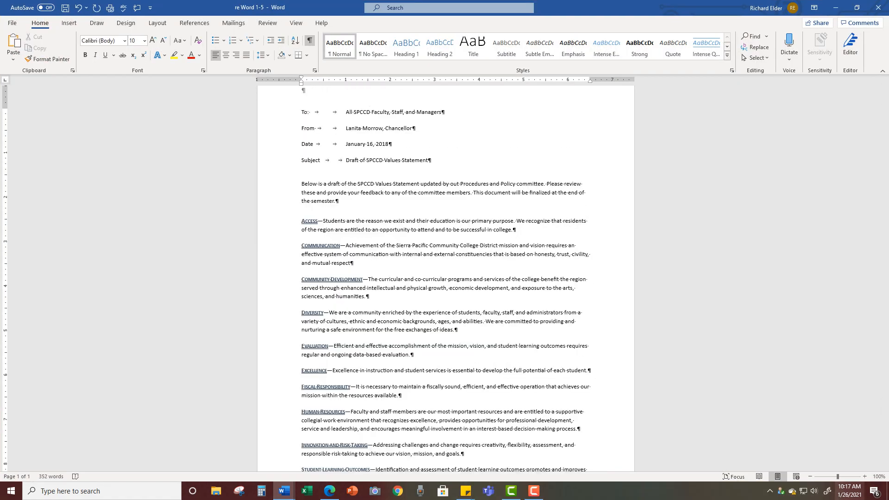
click(864, 476)
click(864, 476)
click(864, 476)
click(864, 476)
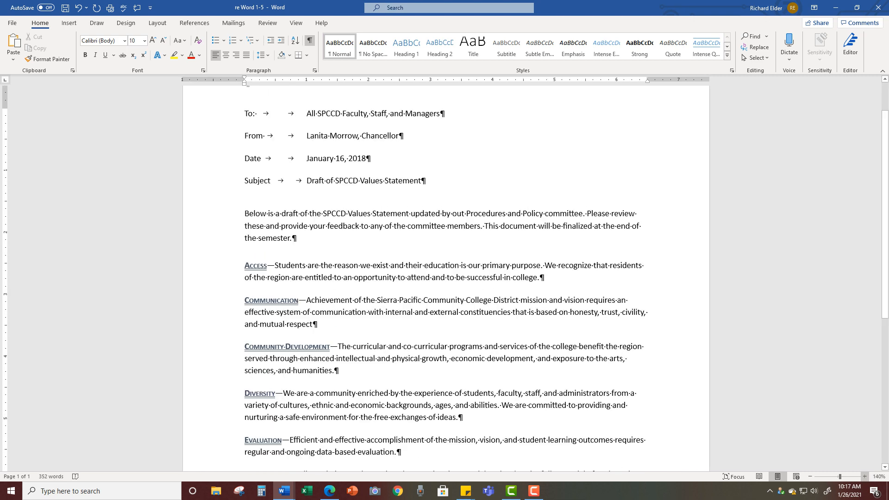
Examine the SPCCD Values Statement memo from its heading lines down to the Sierra Pacific address block
scroll(446, 278, up, 1)
scroll(446, 278, down, 3)
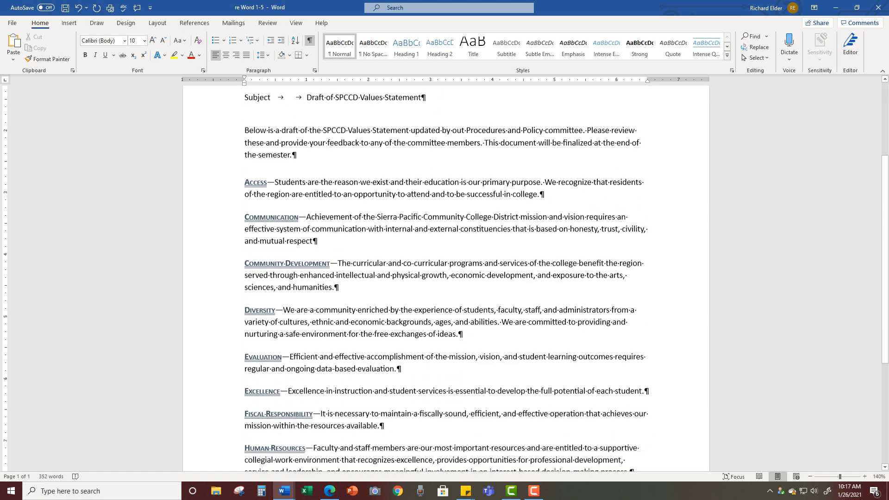
scroll(446, 278, down, 4)
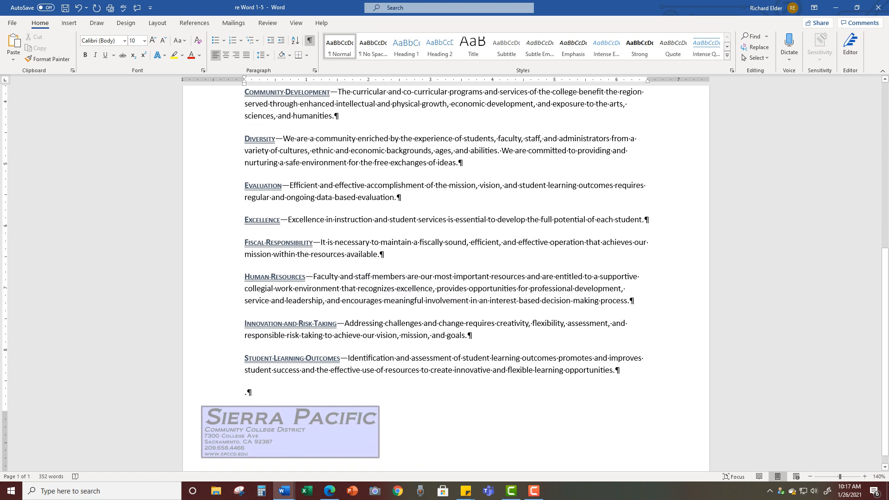
scroll(445, 278, down, 1)
scroll(445, 278, up, 2)
scroll(445, 277, down, 2)
scroll(446, 278, up, 3)
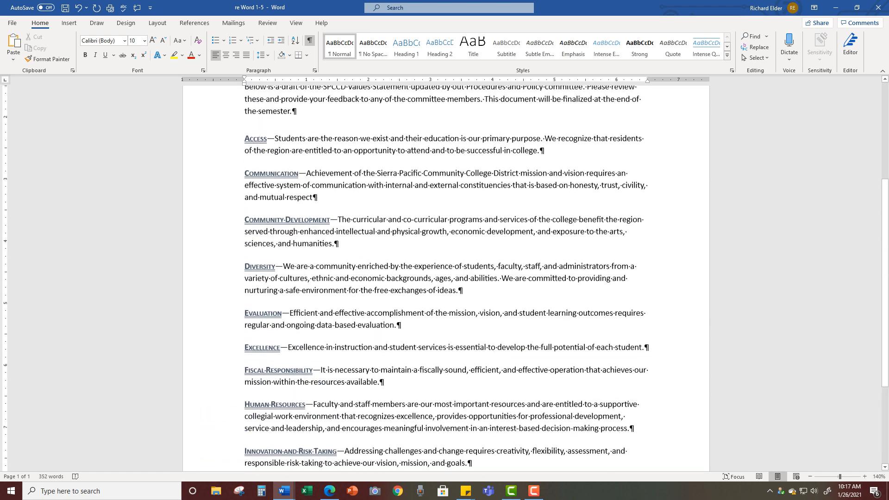
scroll(446, 278, up, 4)
scroll(446, 278, down, 7)
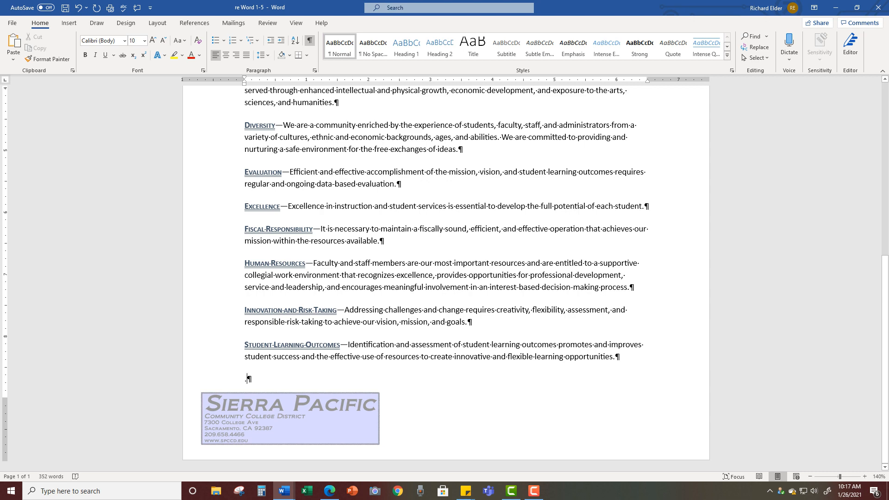
scroll(445, 277, up, 7)
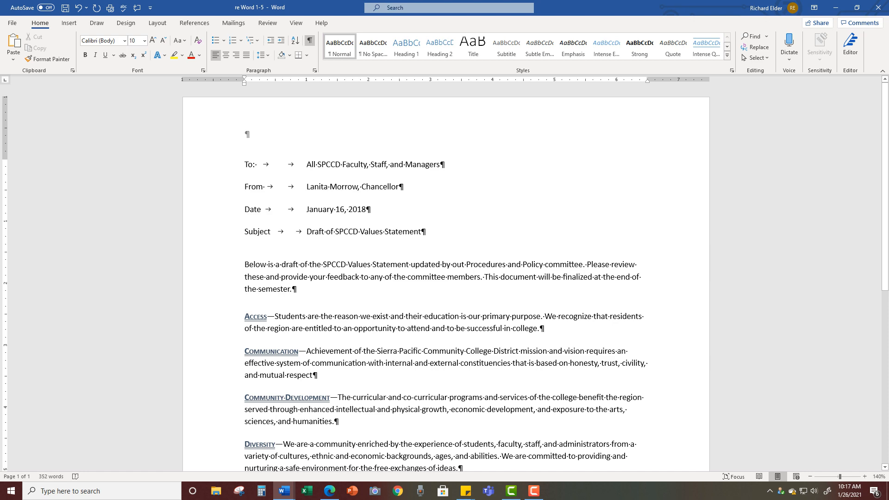
Examine the memo's value paragraphs from Access through Student Learning Outcomes, hiding the formatting marks and showing them again
scroll(445, 278, down, 1)
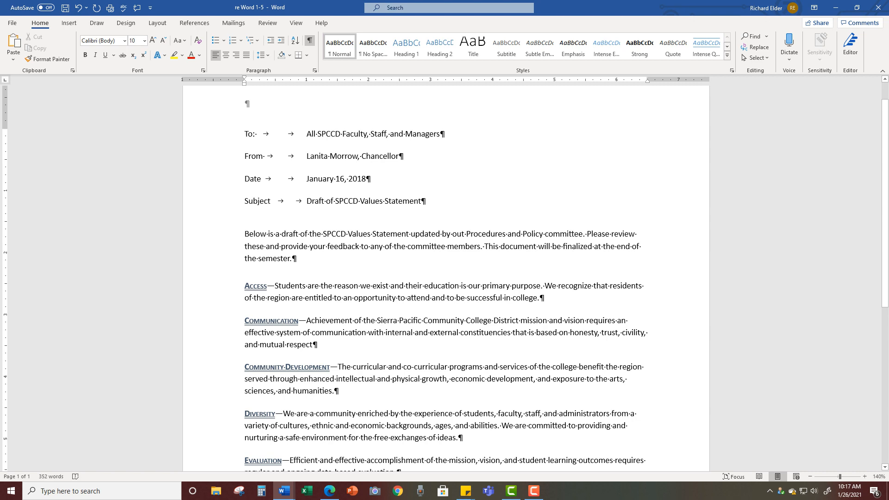
scroll(444, 278, down, 7)
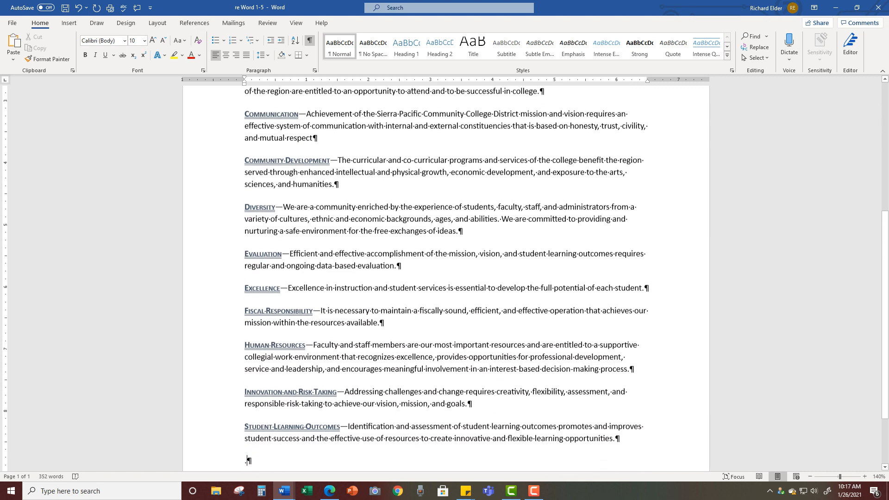
scroll(444, 278, up, 4)
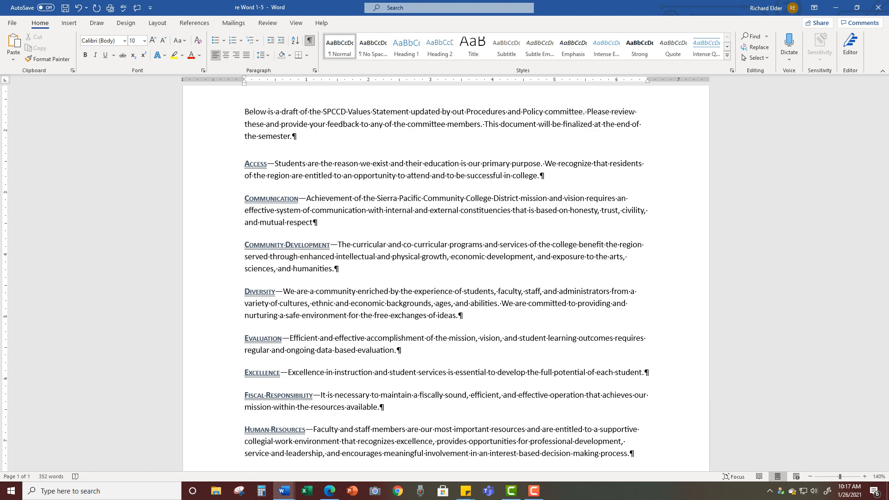
key(ctrl+shift+8)
key(ctrl+shift+8)
scroll(446, 278, up, 5)
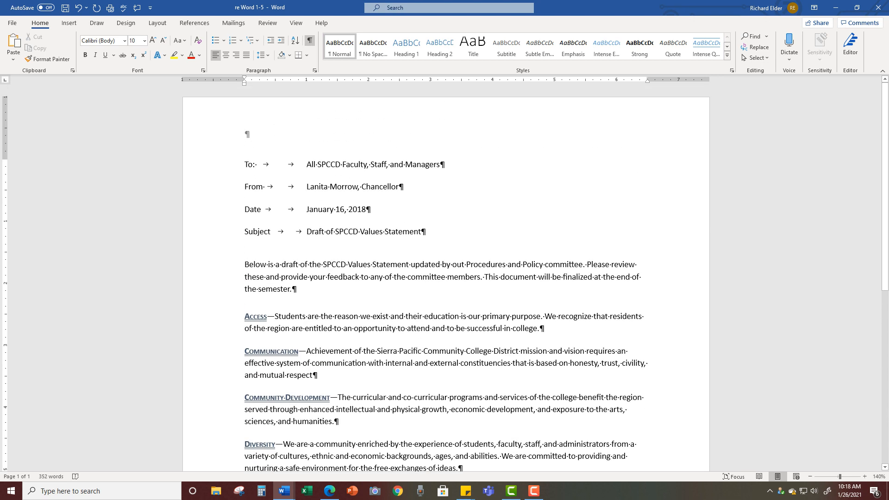
scroll(248, 378, down, 8)
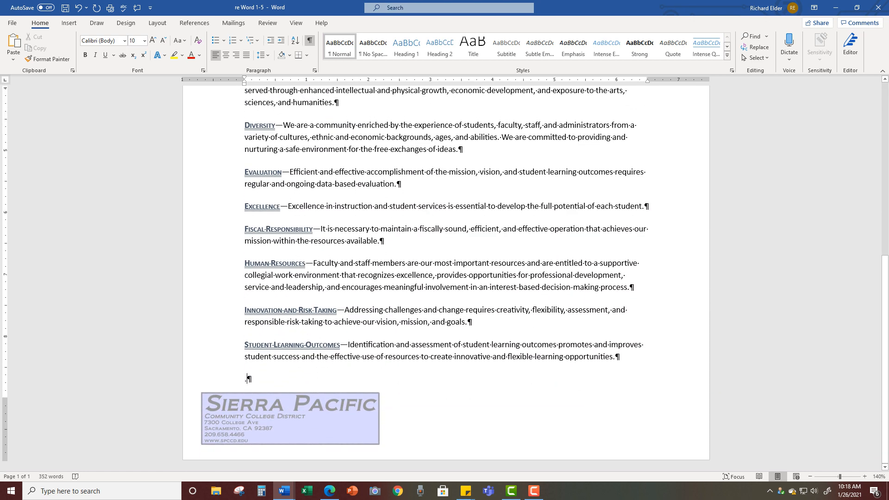
scroll(446, 278, up, 3)
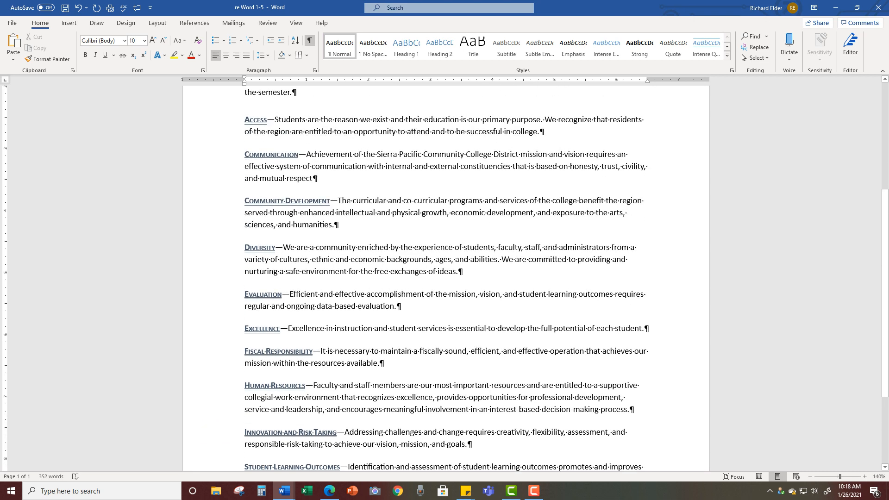
mouse_move(534, 490)
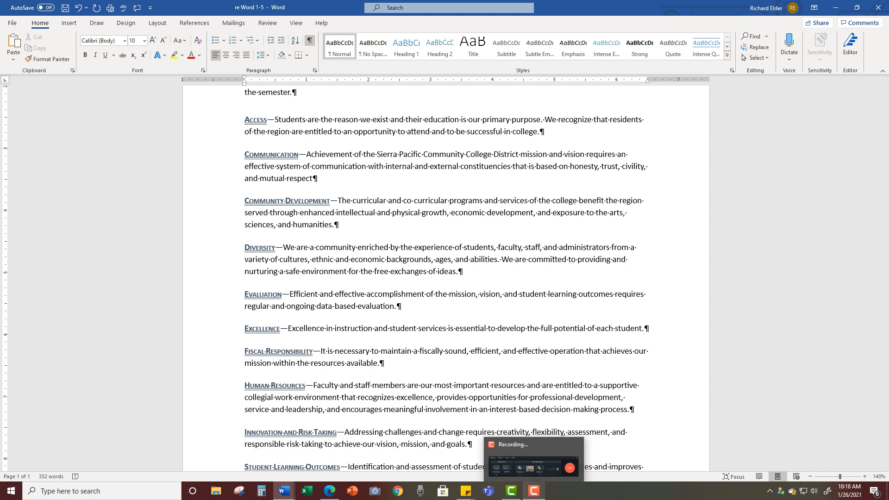
click(533, 463)
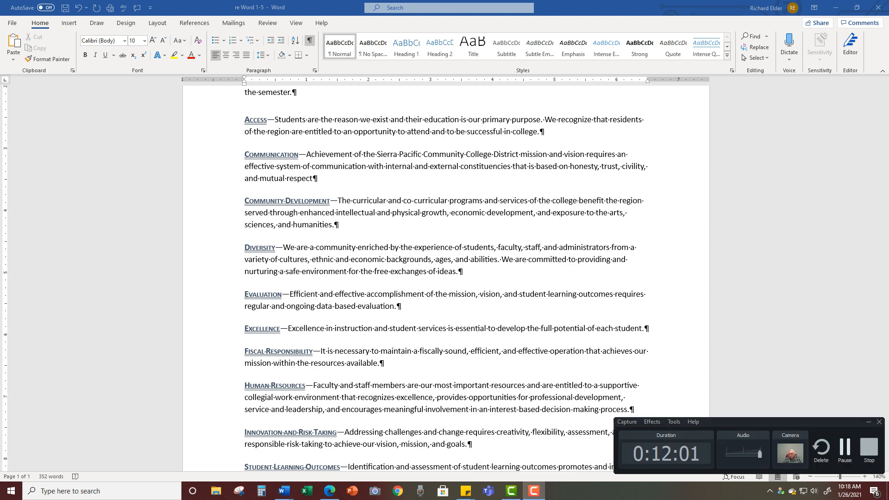